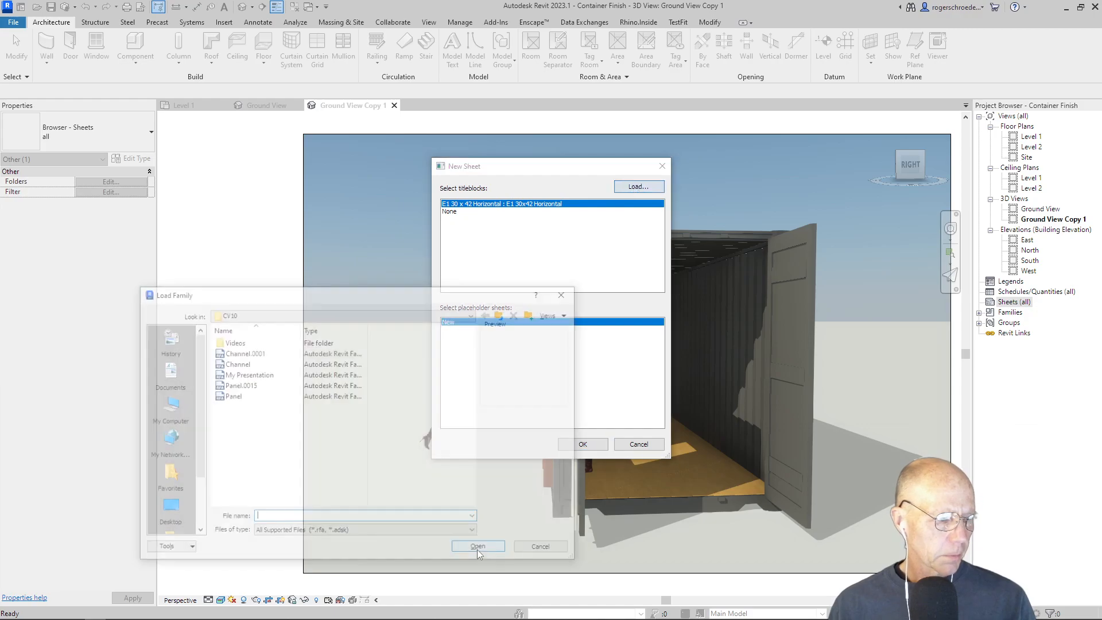
Load the My Presentation titleblock family and create a new sheet with it
left_click(252, 374)
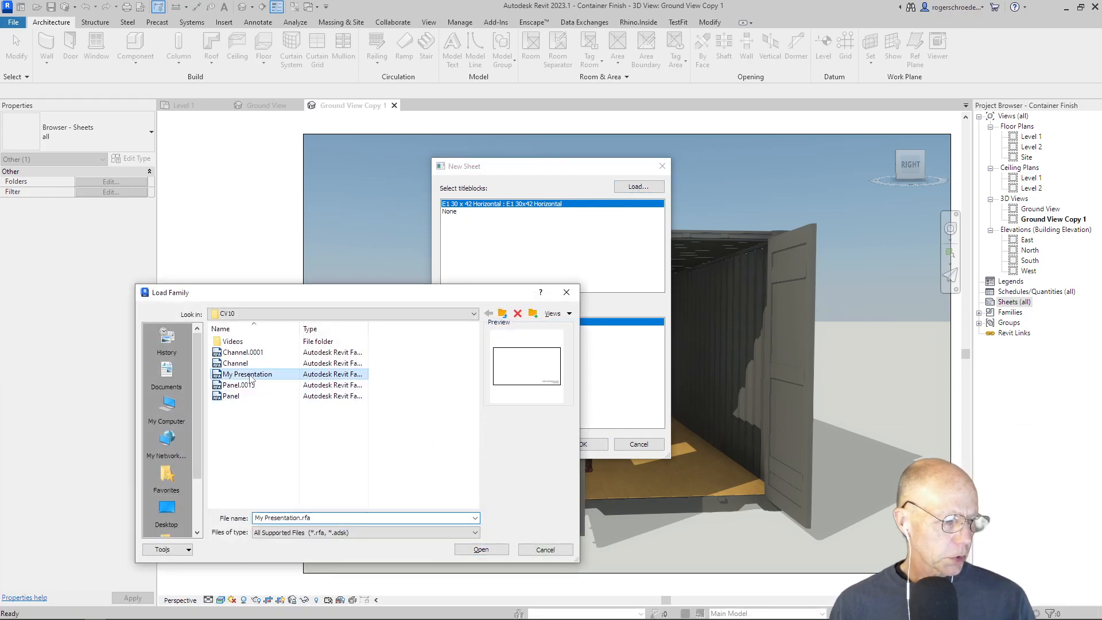
left_click(482, 549)
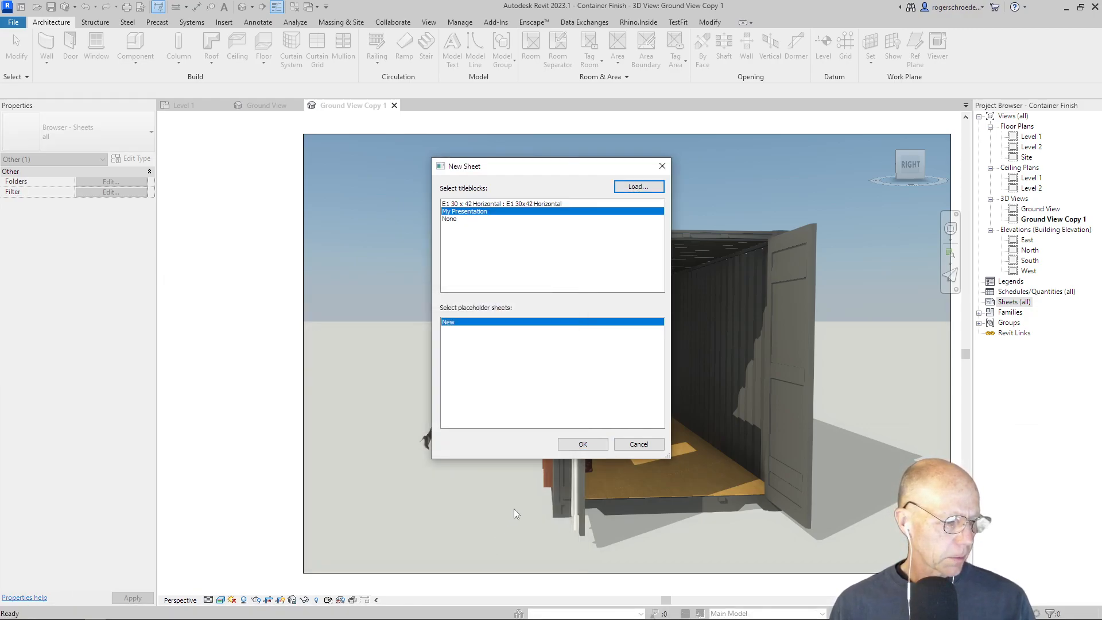
left_click(571, 444)
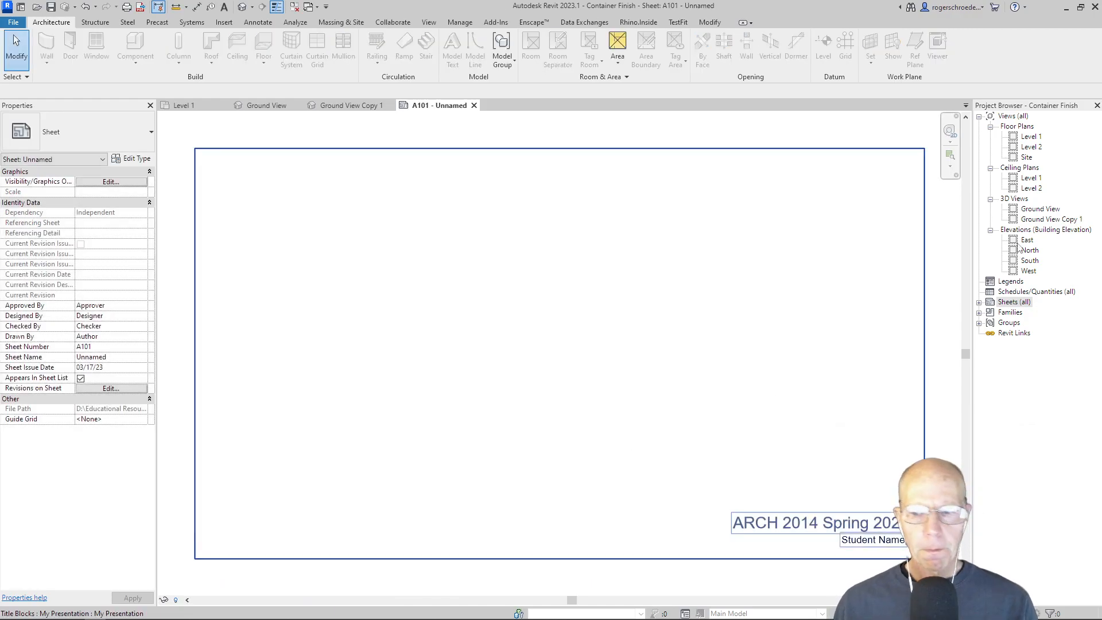
Place the Ground View 3D view on the right half of the sheet
left_click(1033, 209)
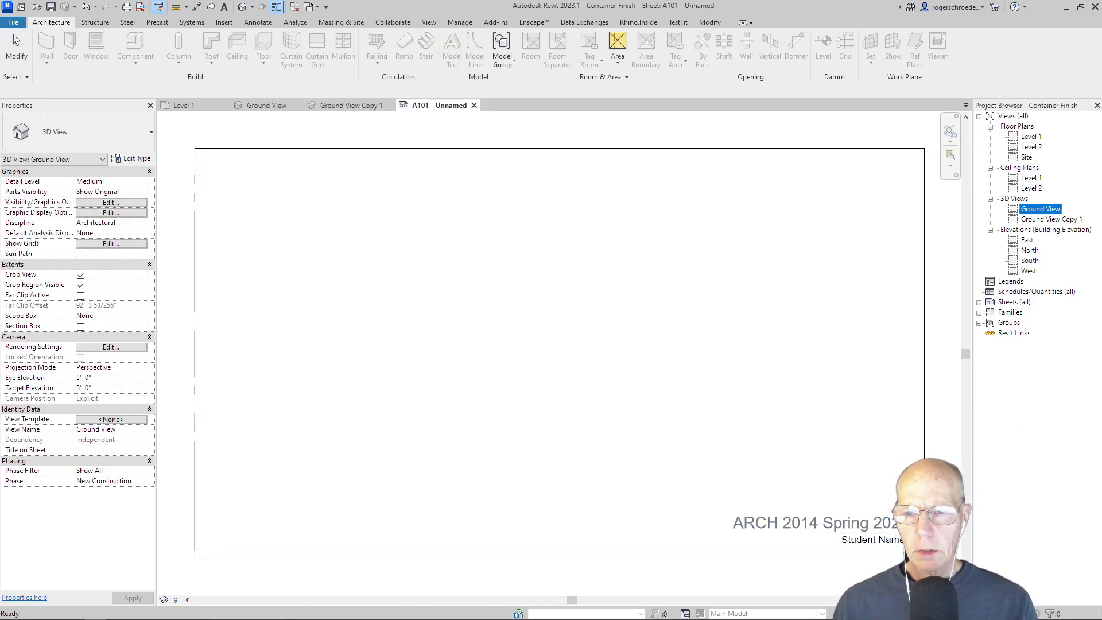
left_click_drag(786, 321, 769, 312)
left_click(728, 305)
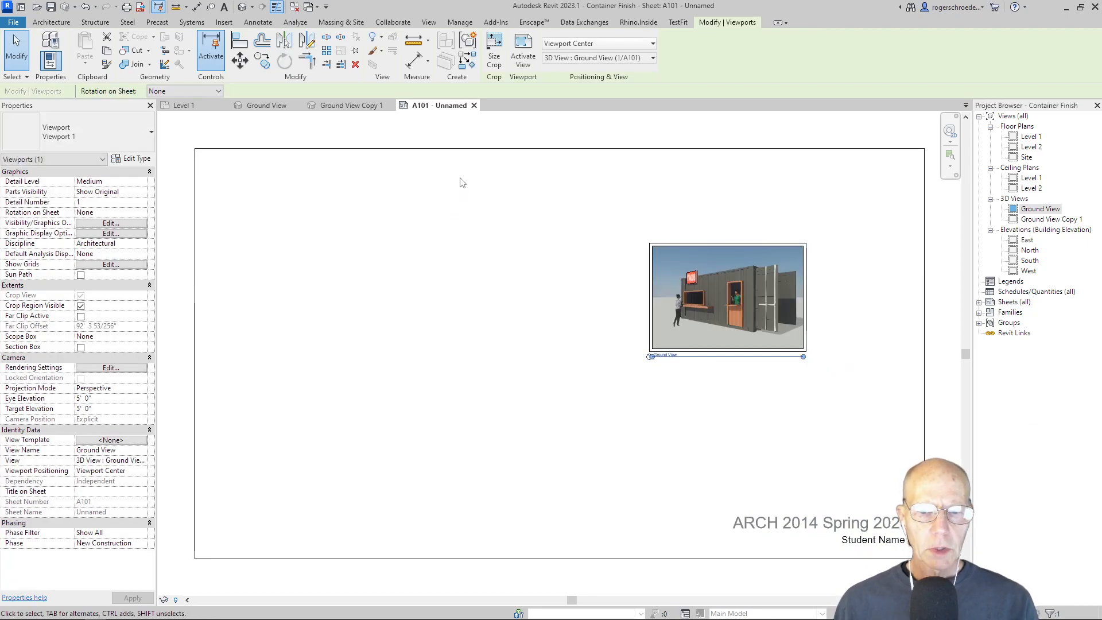
Set the Ground View crop height to 12" with scale and proportions locked
left_click(494, 61)
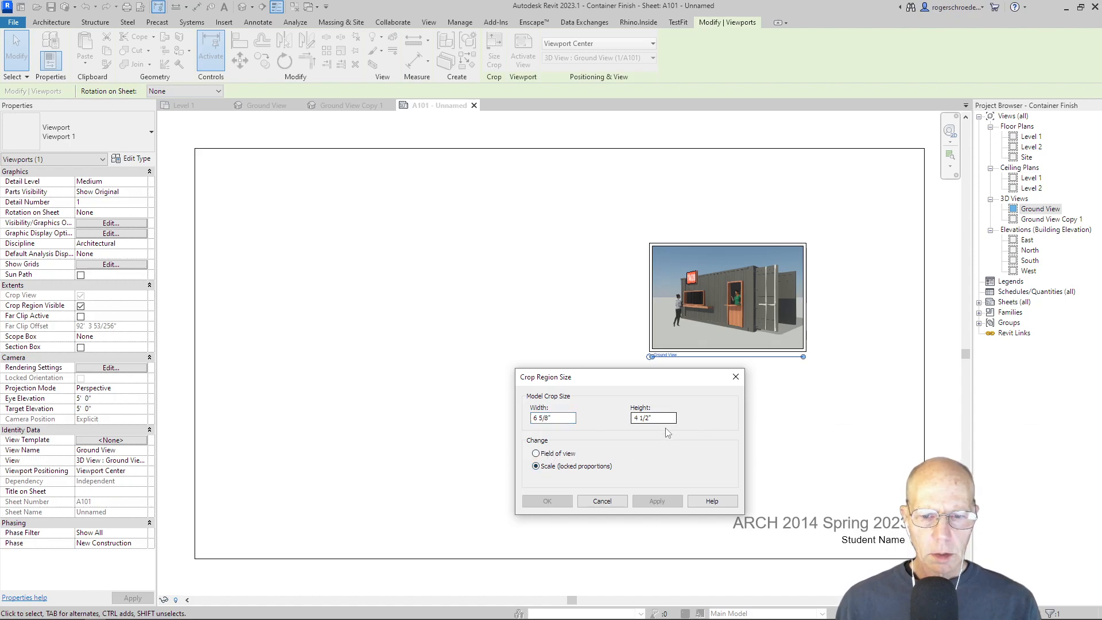
left_click_drag(660, 418, 615, 428)
type("12")
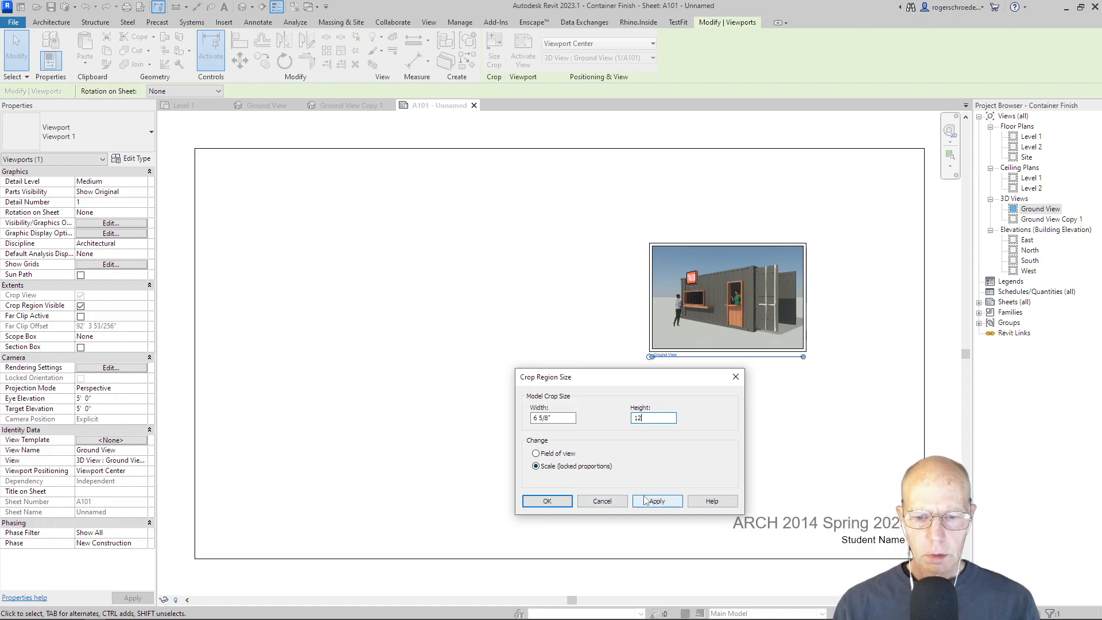
left_click(645, 504)
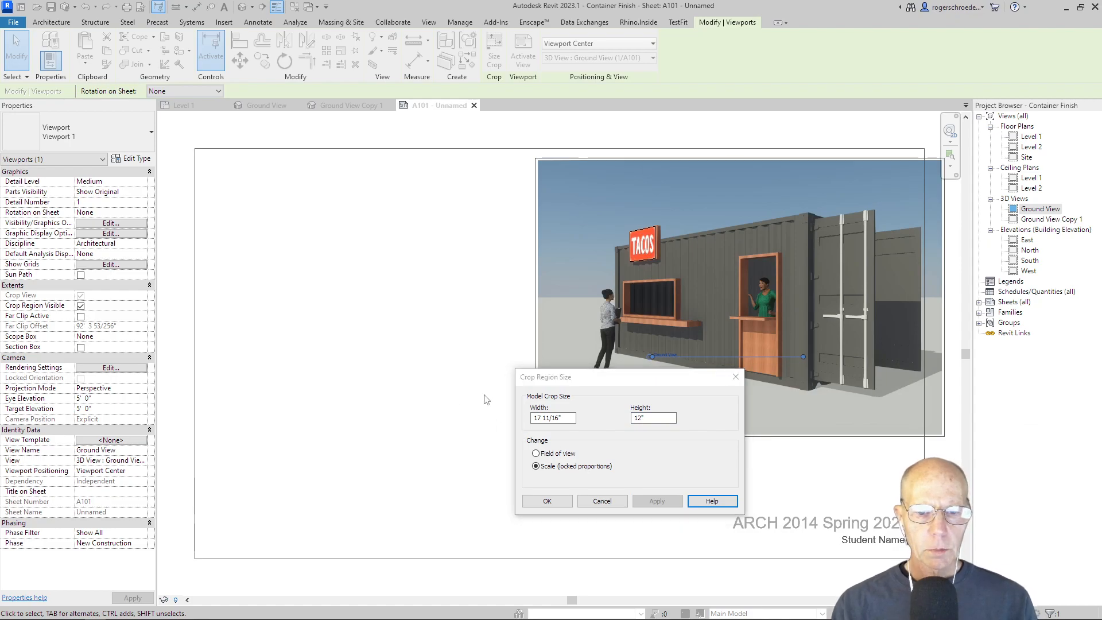
left_click(547, 501)
Delete the enlarged Ground View viewport and place the view again within the sheet's upper-right area
left_click_drag(644, 350, 612, 362)
key("Delete")
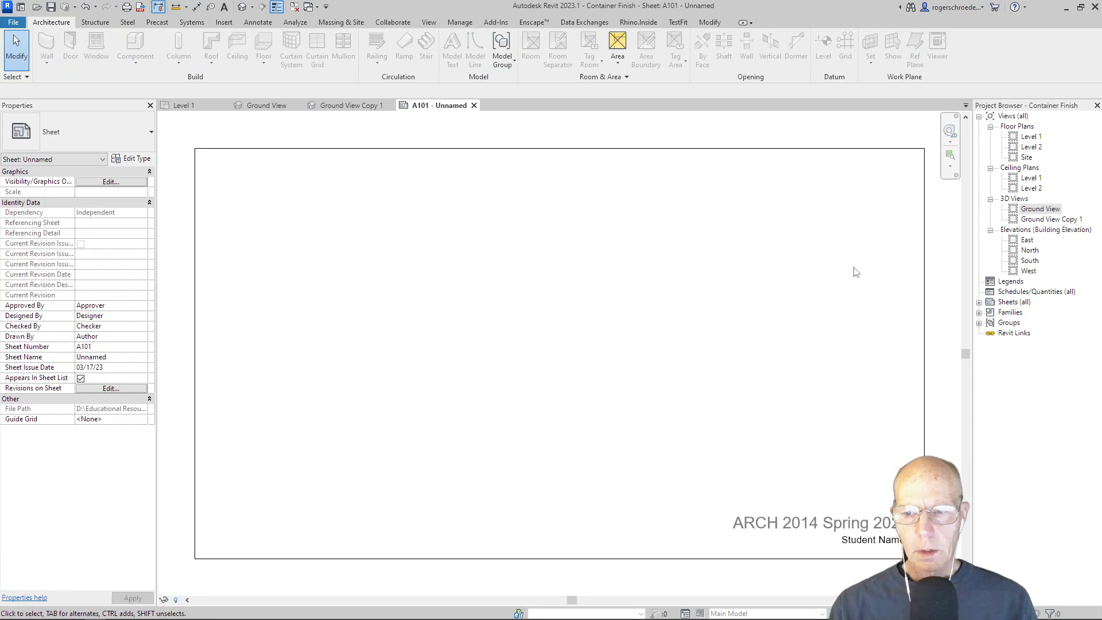
left_click_drag(1041, 208, 769, 315)
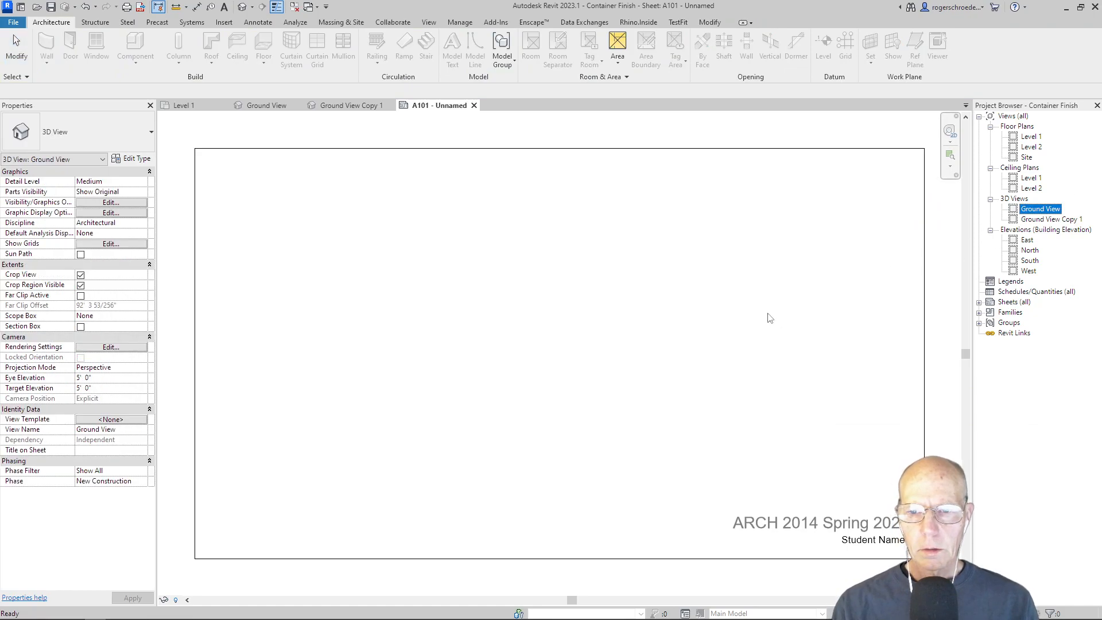
left_click(705, 311)
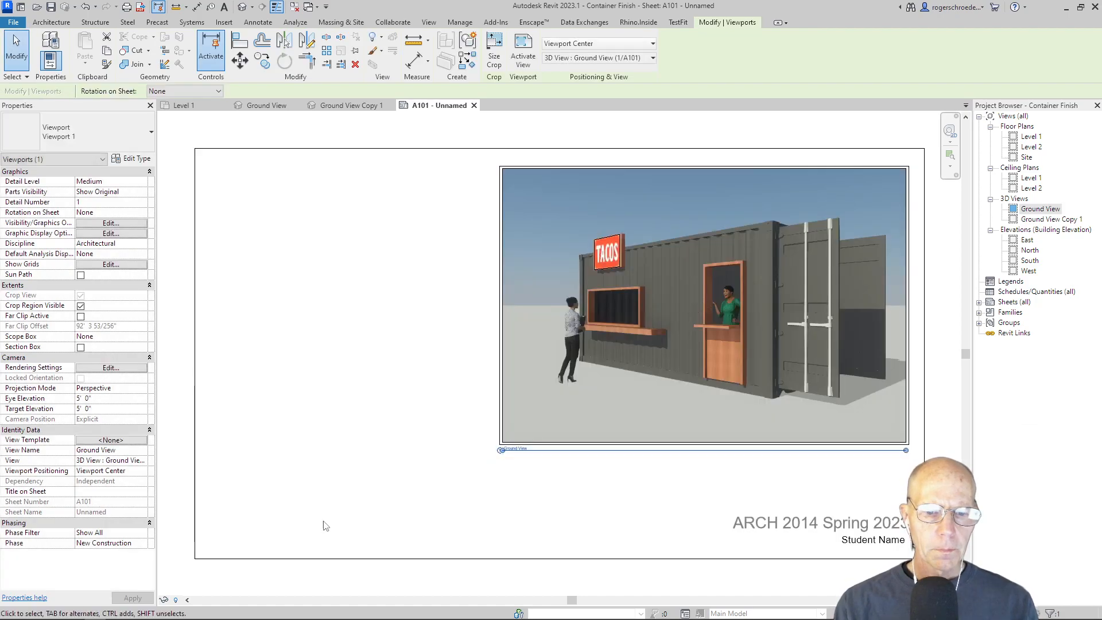
left_click(324, 525)
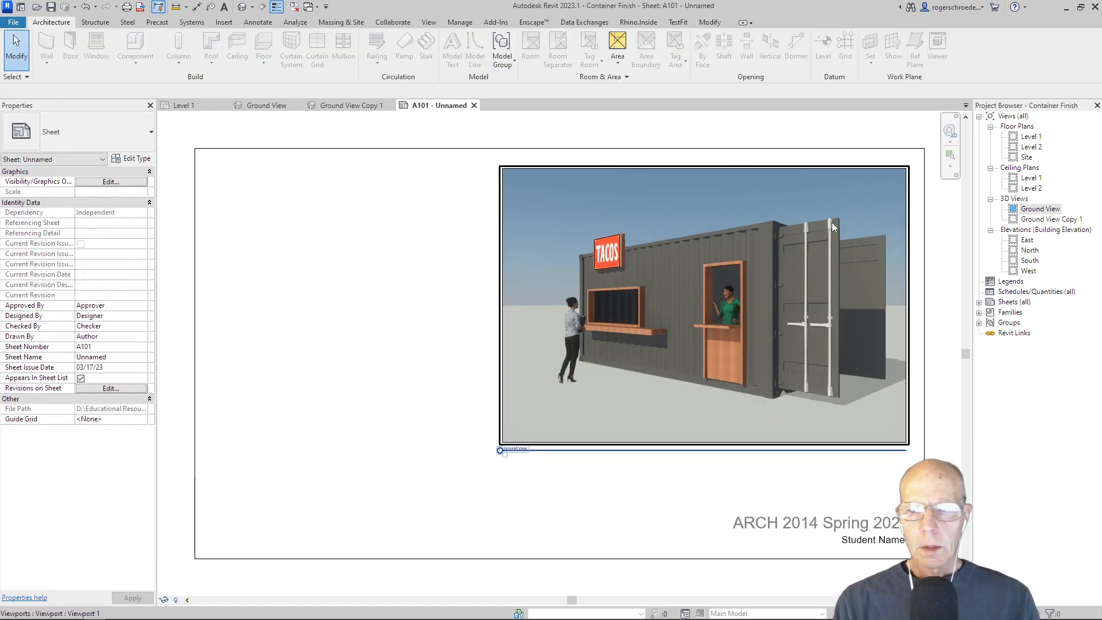
Place the Level 1 floor plan on the empty left half of the sheet
left_click_drag(1030, 139, 338, 387)
left_click(347, 348)
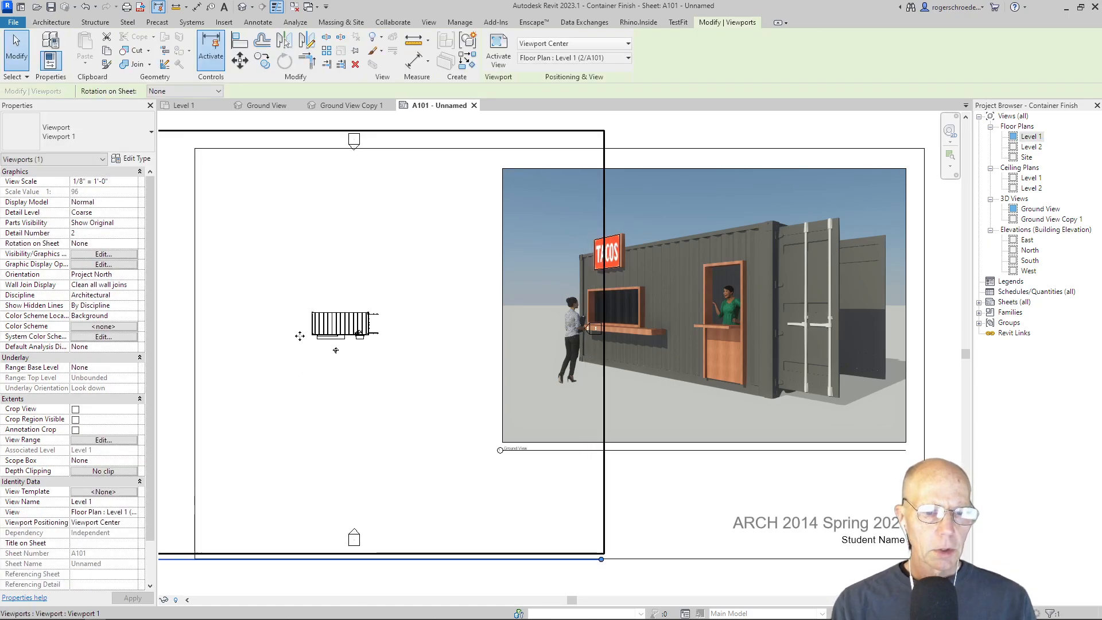
scroll(303, 354, "down", 1)
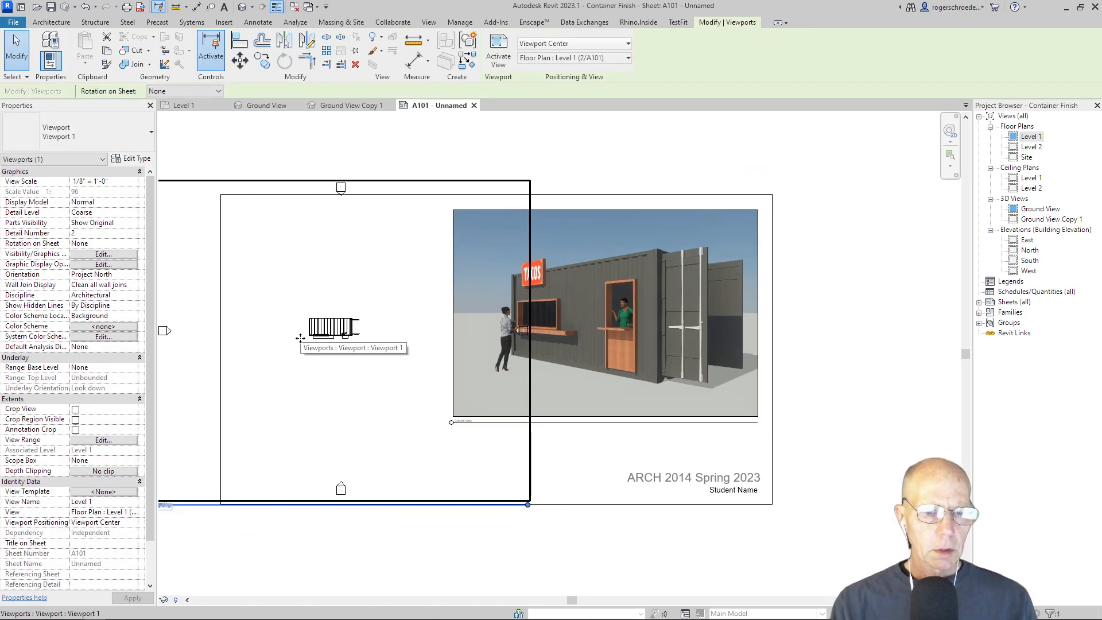
Set the Level 1 viewport's view scale to 1/4" = 1'-0"
left_click(132, 181)
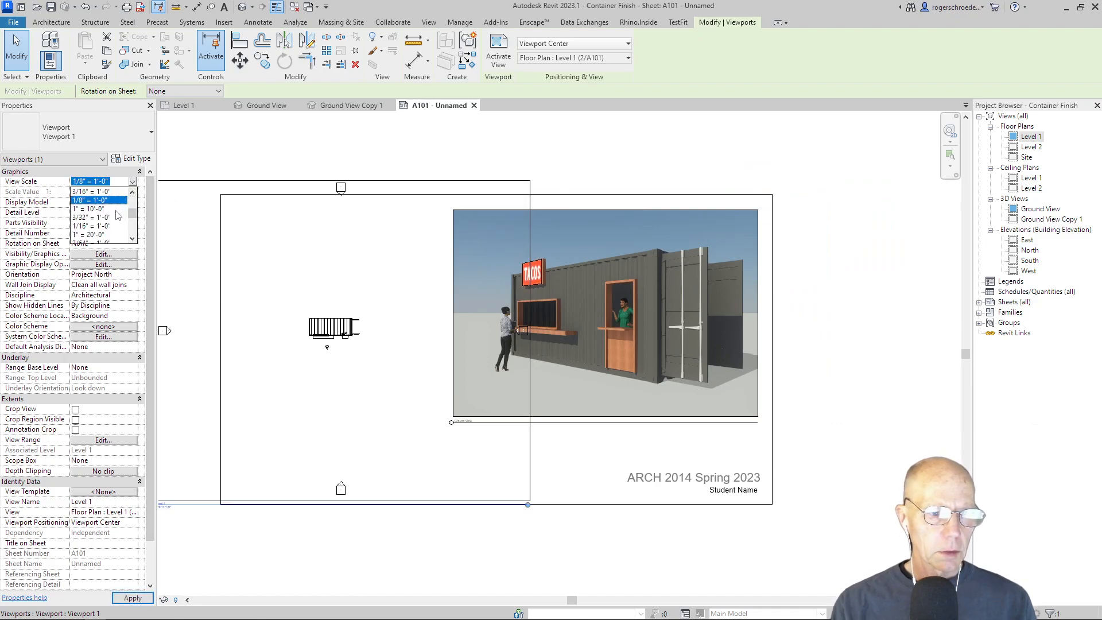
scroll(102, 213, "up", 2)
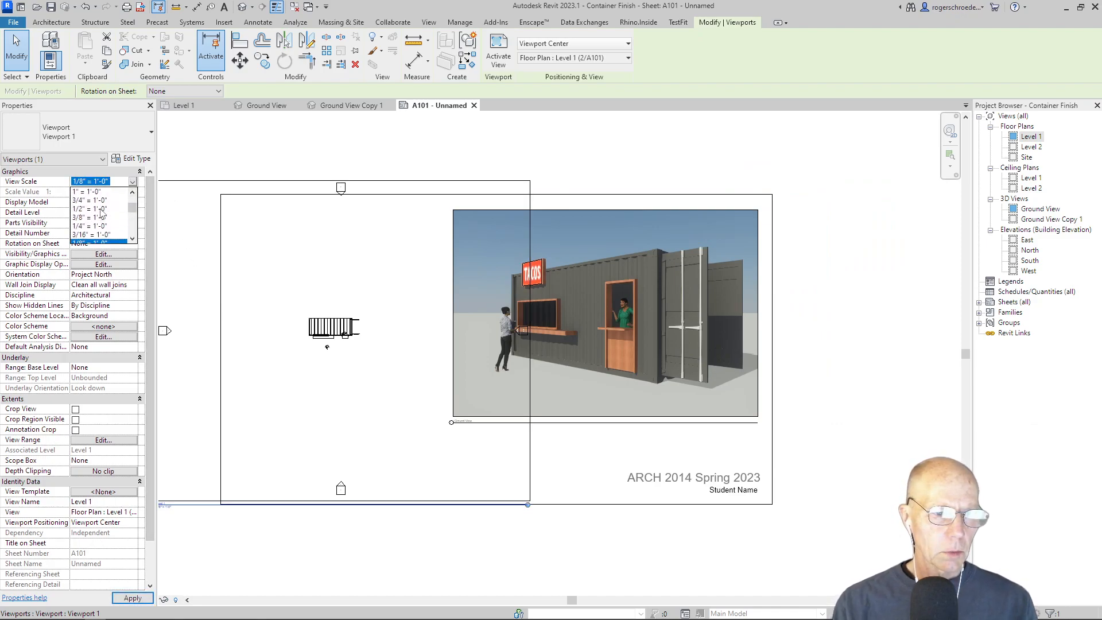
left_click(96, 227)
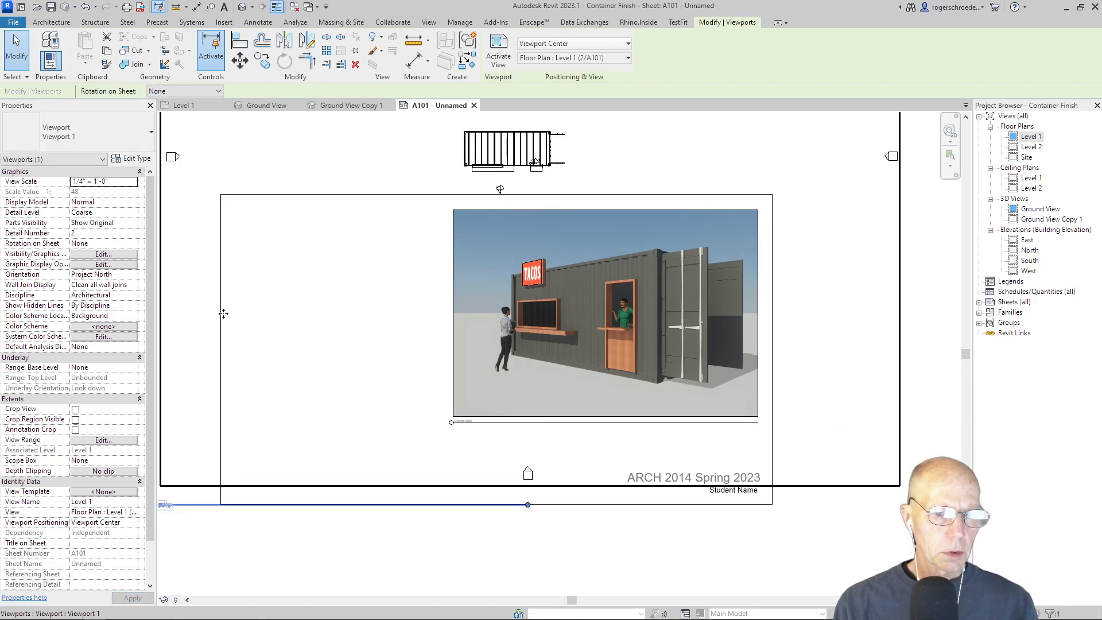
Set the Level 1 viewport's view scale to 3/8" = 1'-0"
left_click(126, 181)
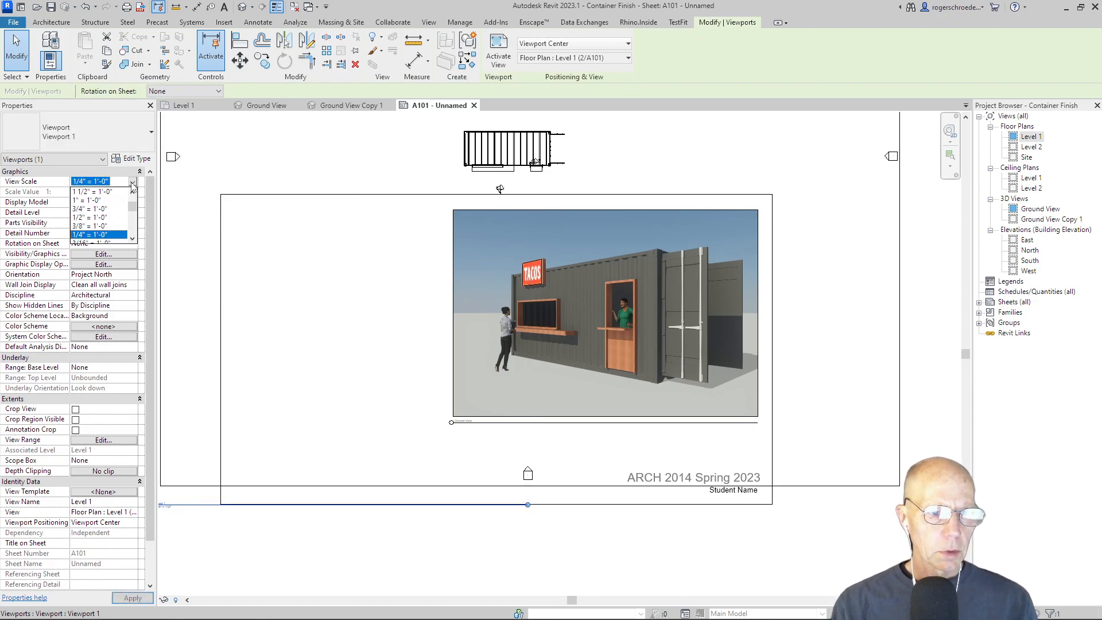
left_click(101, 227)
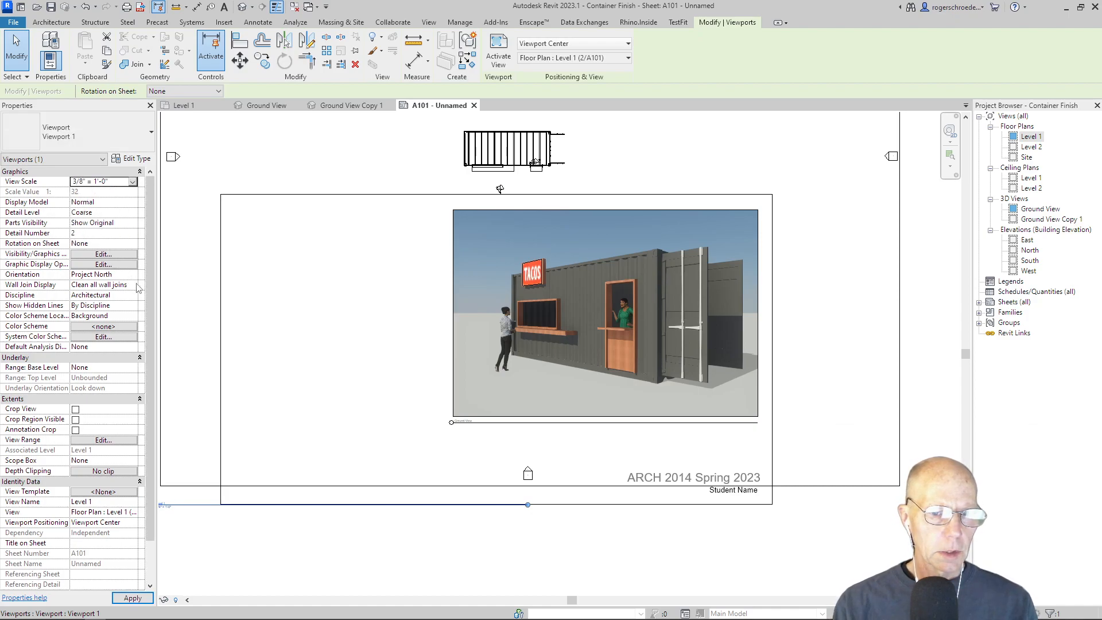
scroll(317, 347, "down", 1)
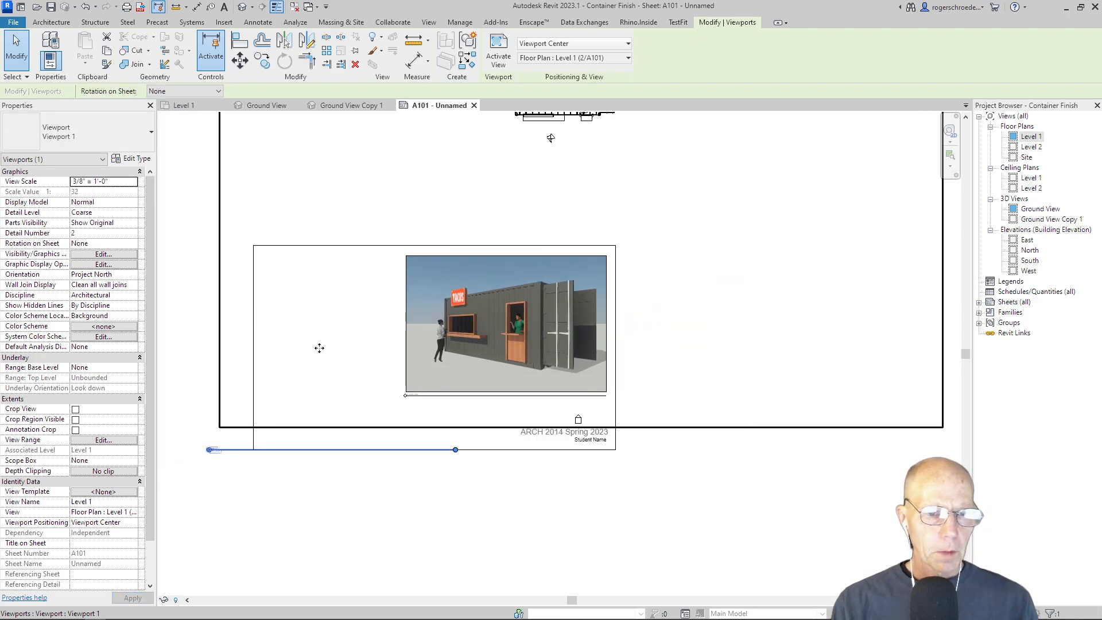
Activate the Level 1 viewport and turn on Crop View and Crop Region Visible
scroll(347, 317, "down", 2)
left_click(649, 400)
double_click(630, 381)
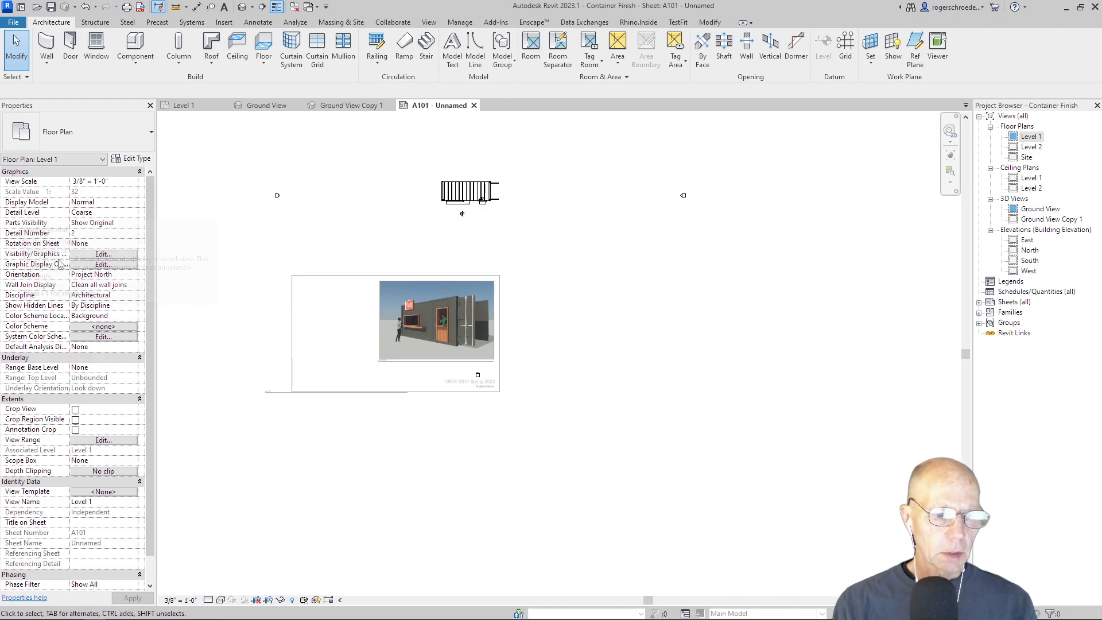
left_click(75, 420)
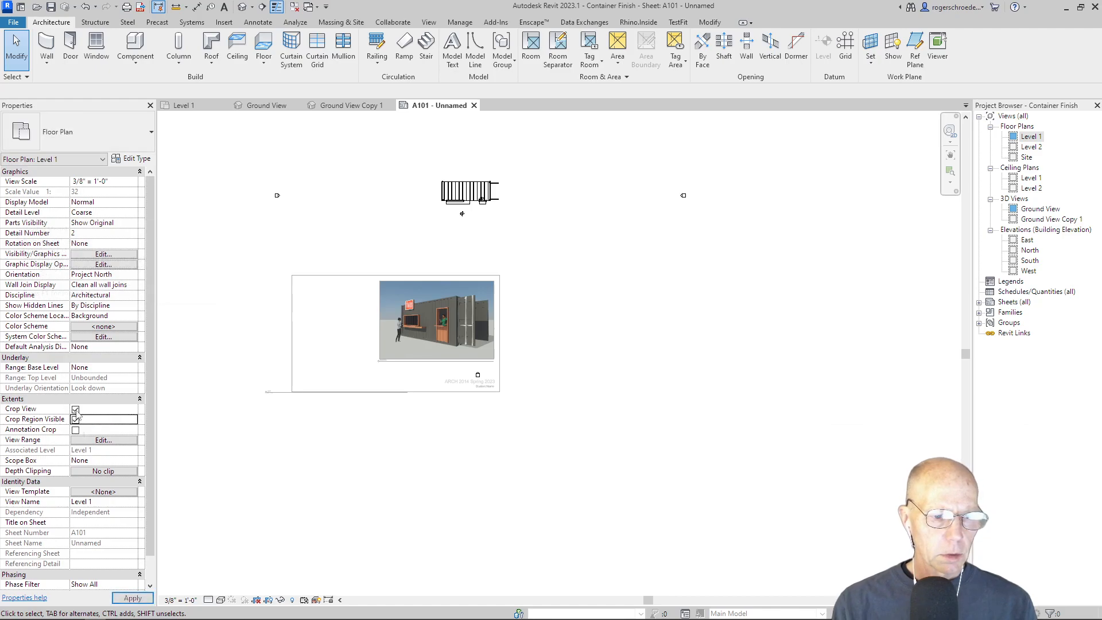
Shrink the crop region on all four sides so it closely frames the container plan
left_click(232, 287)
left_click_drag(233, 205, 435, 205)
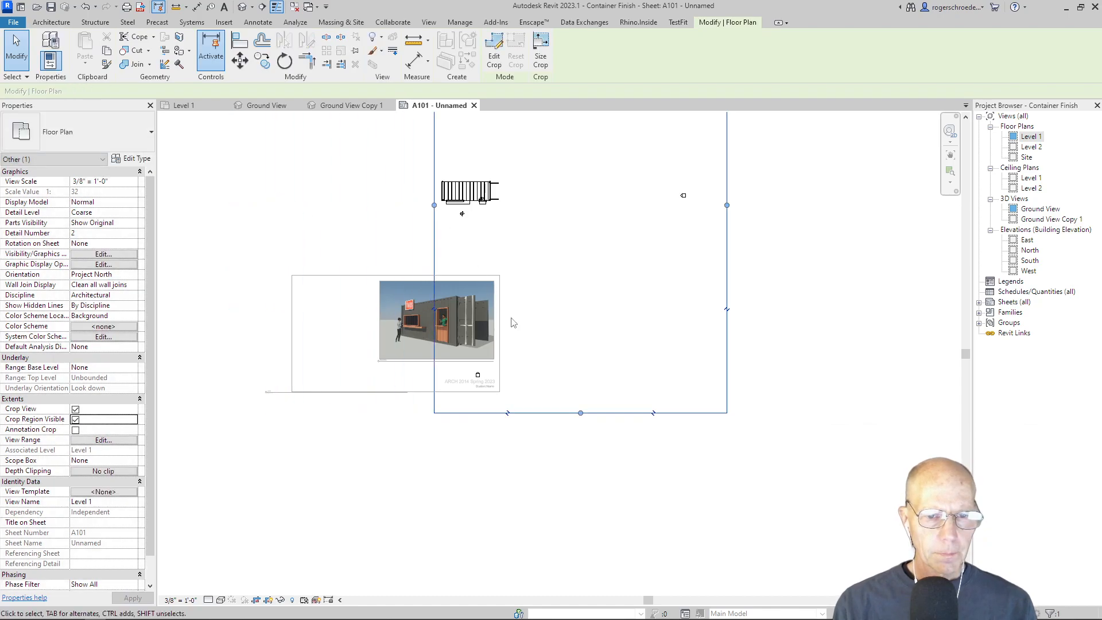
left_click_drag(580, 413, 522, 222)
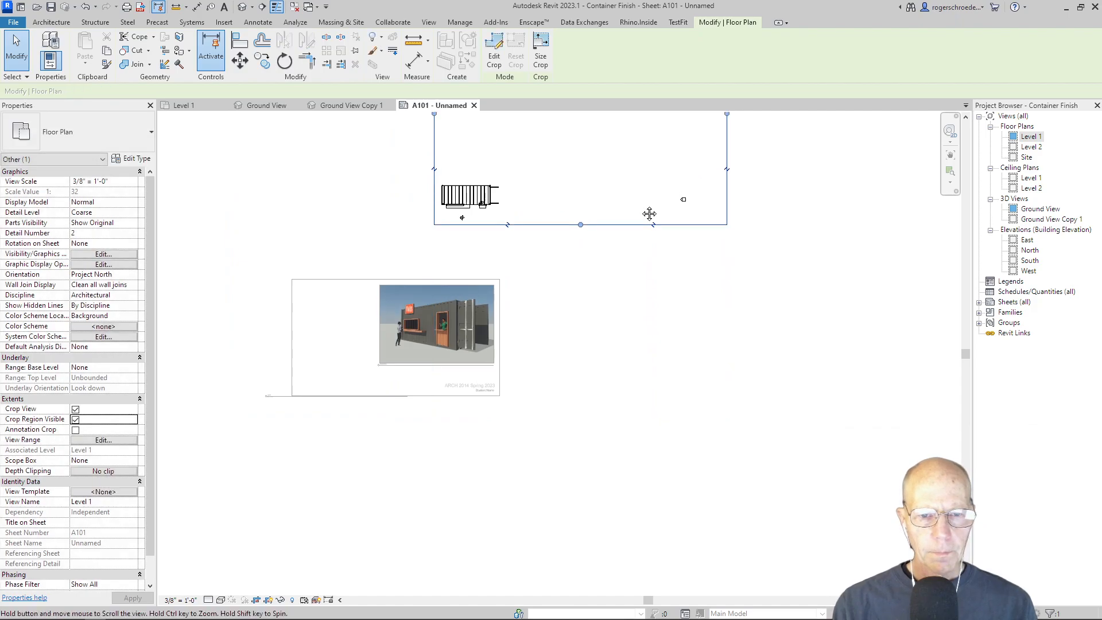
middle_click_drag(649, 208, 672, 311)
left_click_drag(754, 214, 530, 232)
middle_click_drag(531, 235, 529, 341)
left_click_drag(493, 207, 501, 374)
Set the Level 1 plan's visual style to Realistic and hide its crop region
left_click(221, 601)
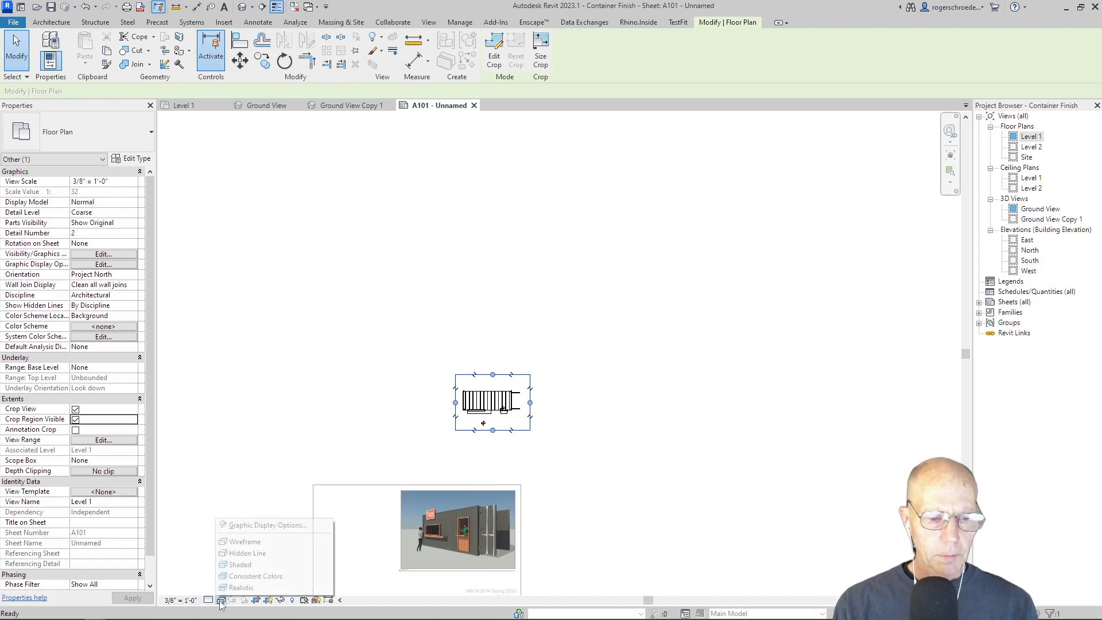
left_click(227, 584)
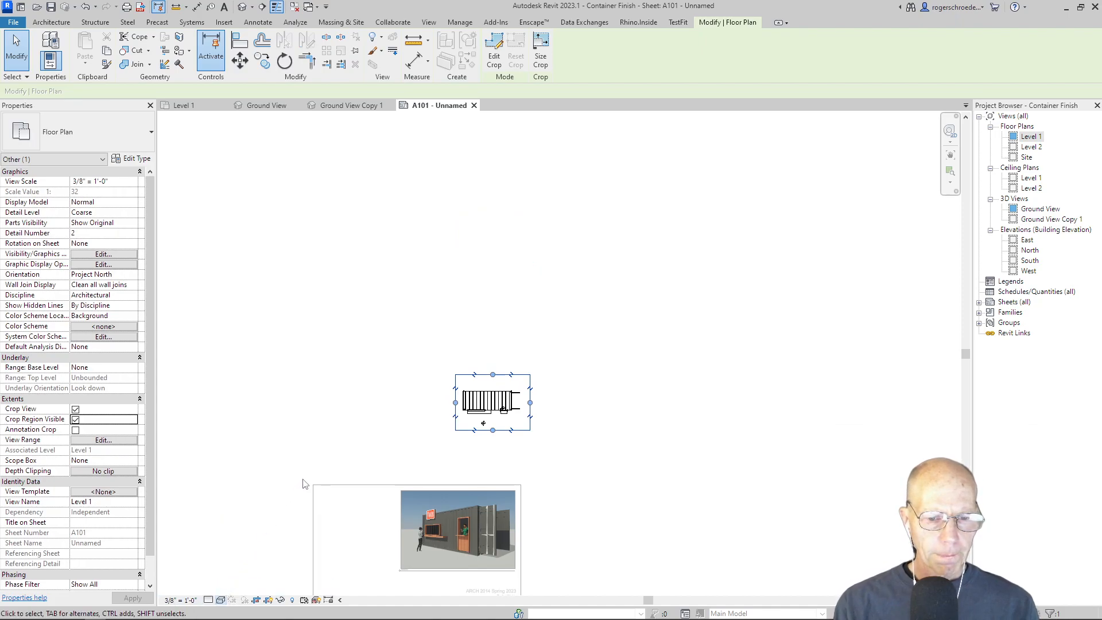
left_click(343, 432)
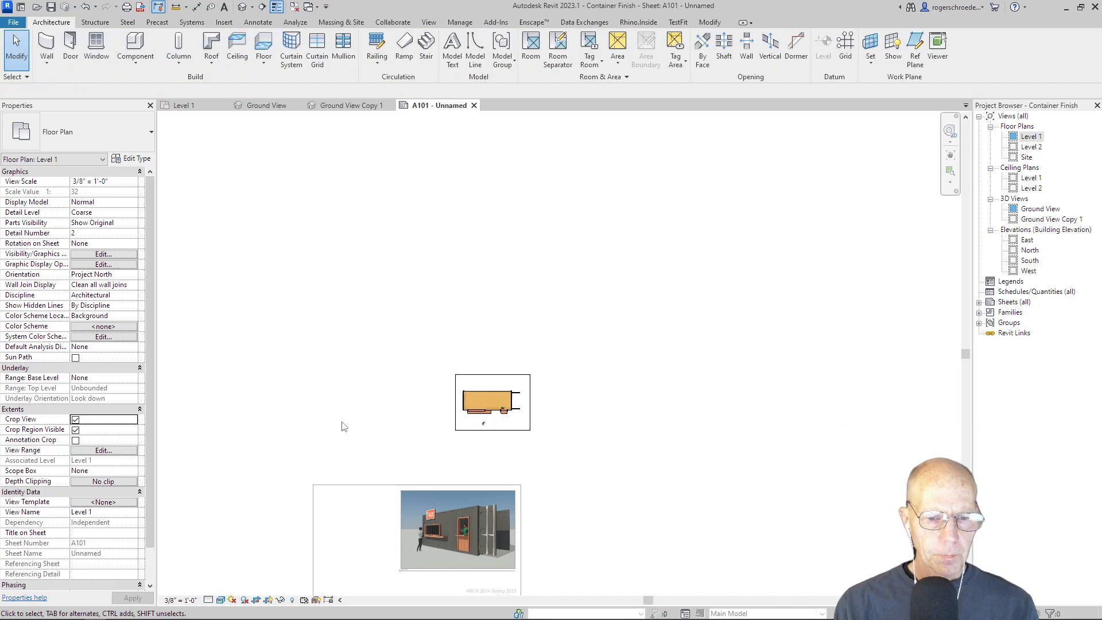
left_click(76, 430)
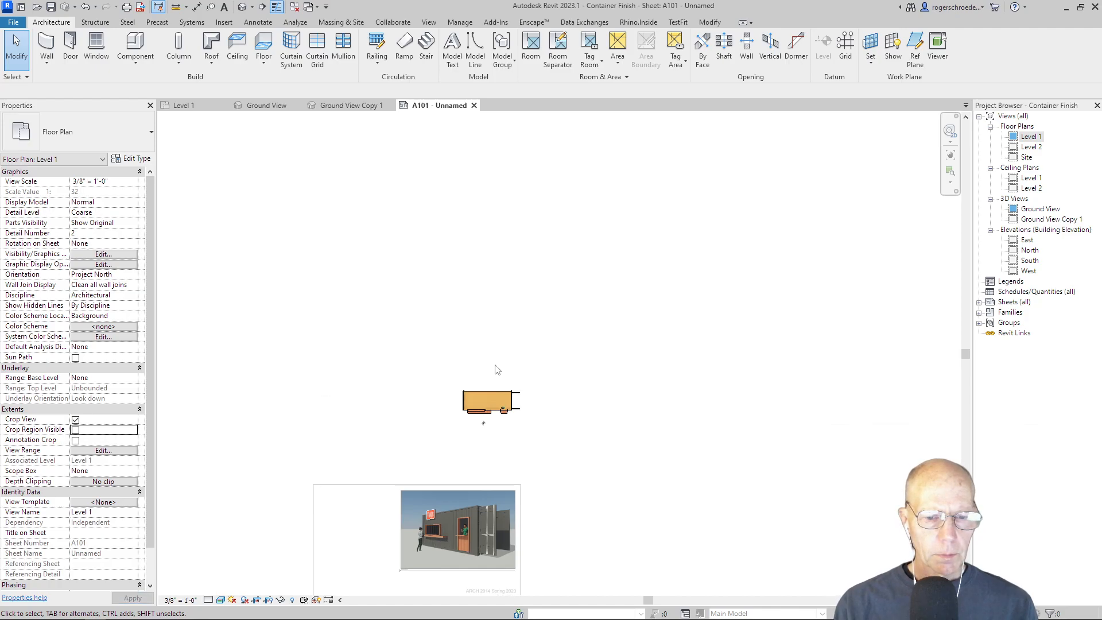
Delete the shipping container from the activated Level 1 plan
left_click(494, 399)
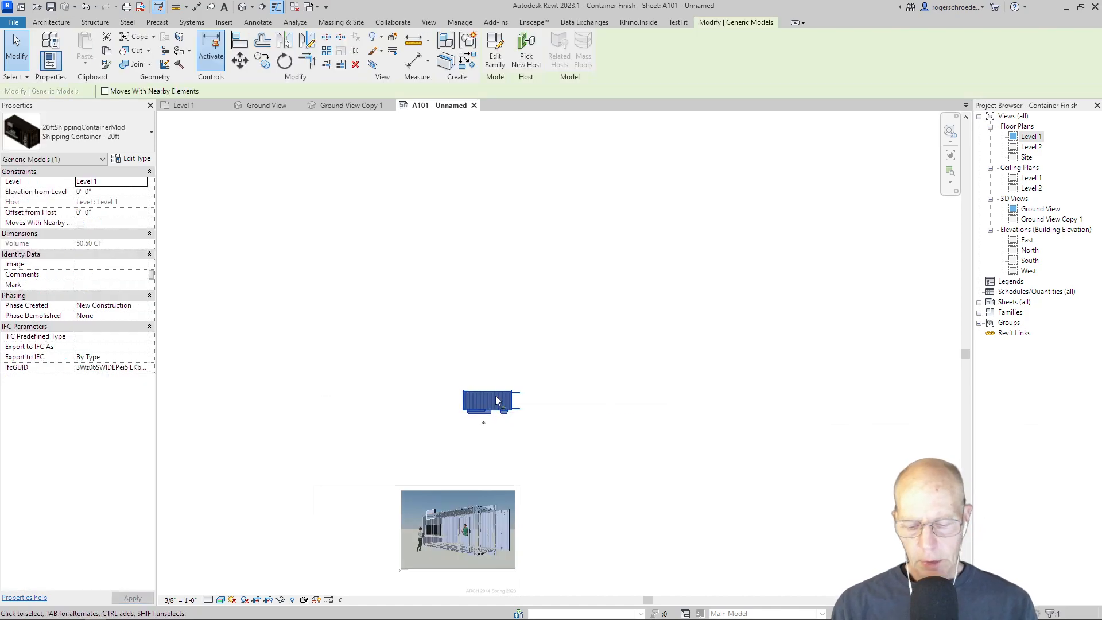
key("Delete")
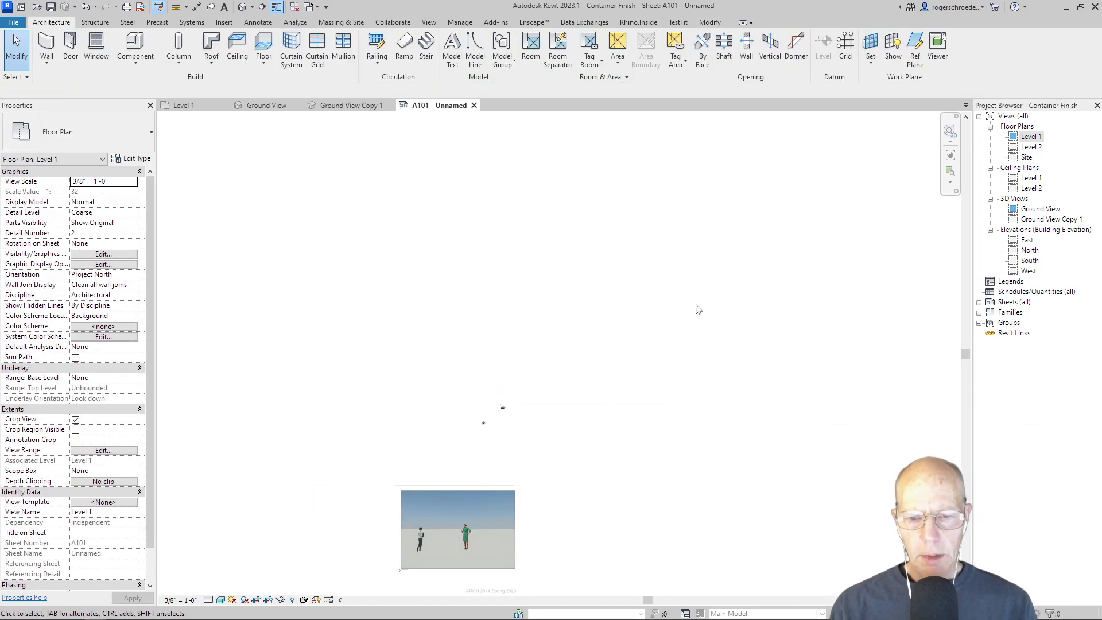
Try to place the Level 1 floor plan on the sheet again, in the empty area beside the Ground View rendering
left_click(1028, 137)
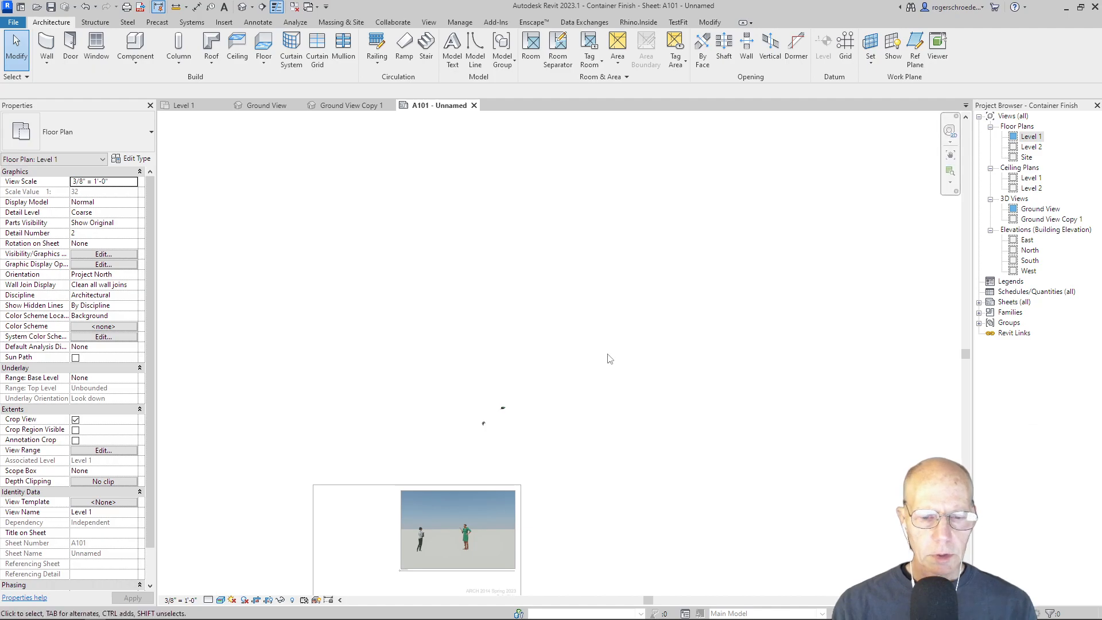
key("z")
key("f")
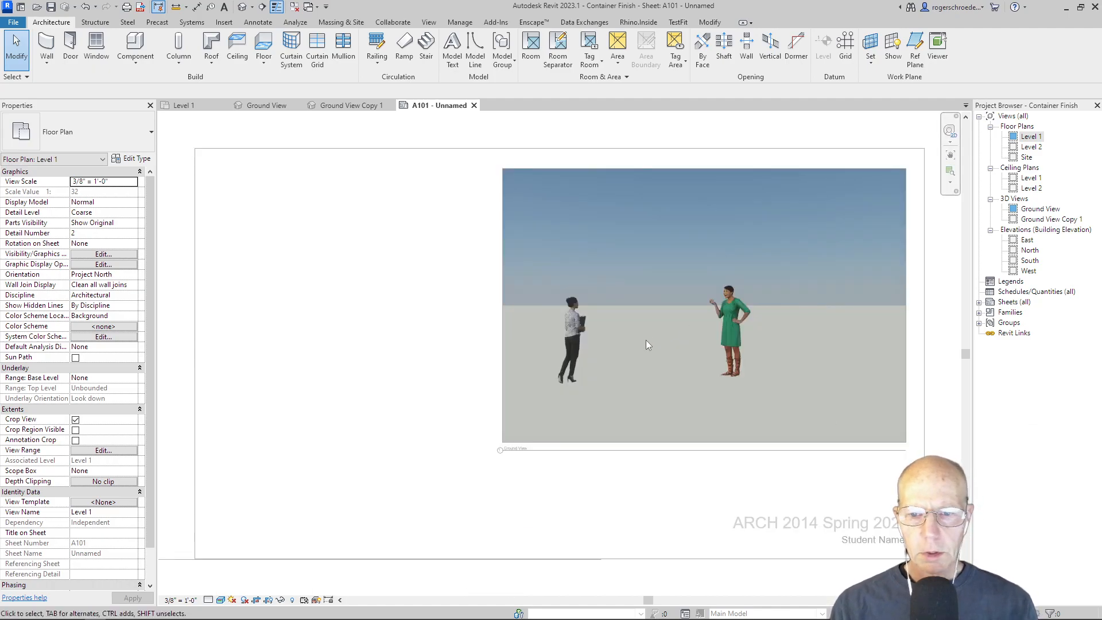
left_click(1024, 137)
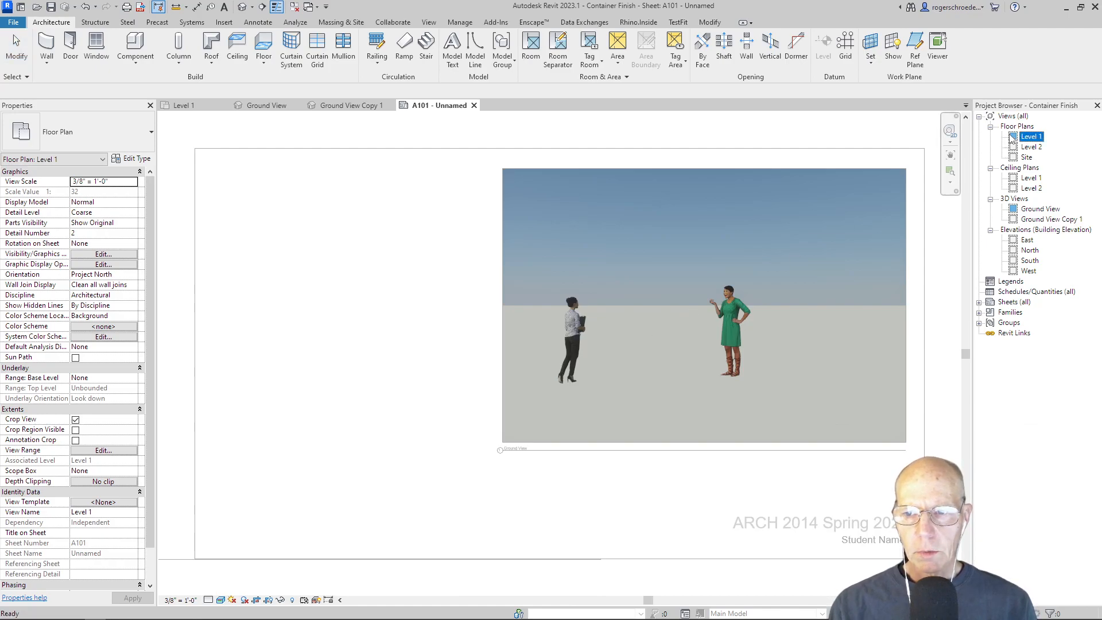
left_click(359, 366)
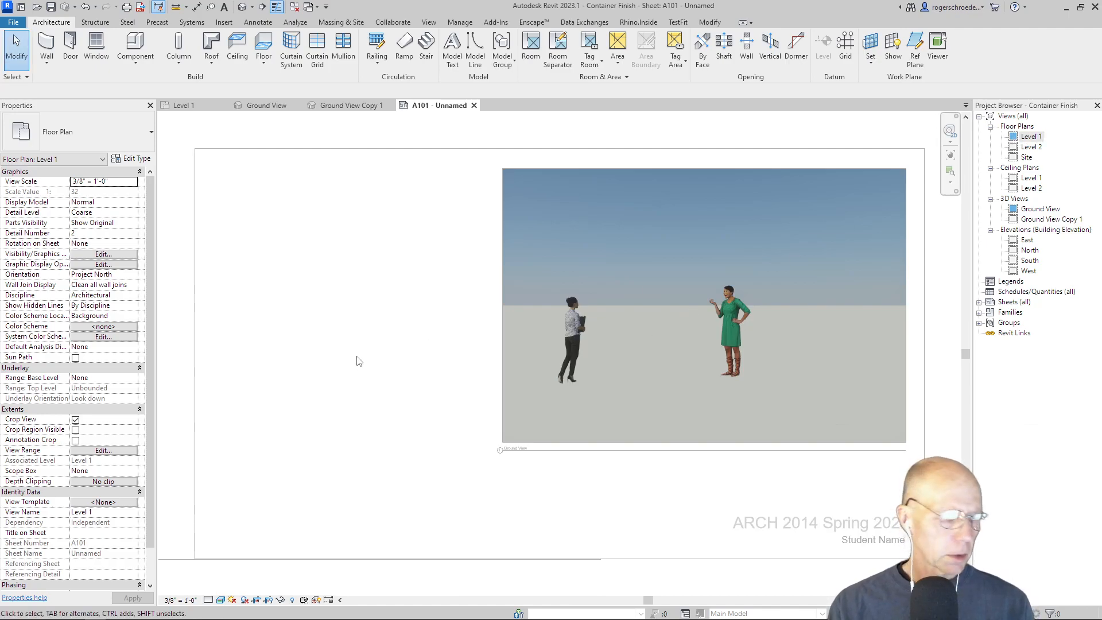
left_click(1032, 137)
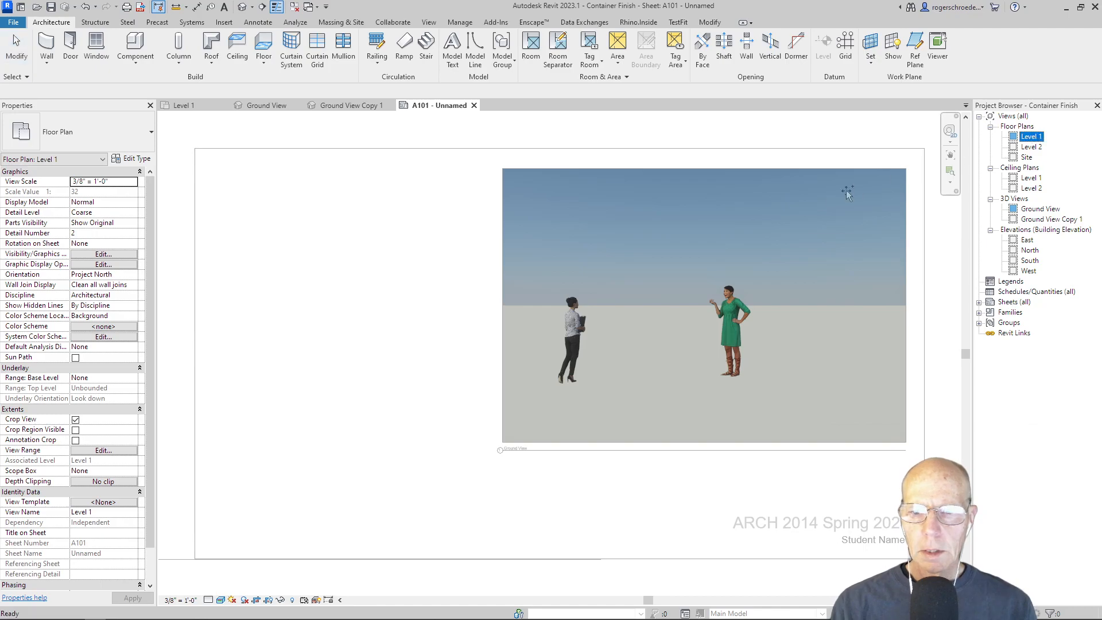
left_click(342, 379)
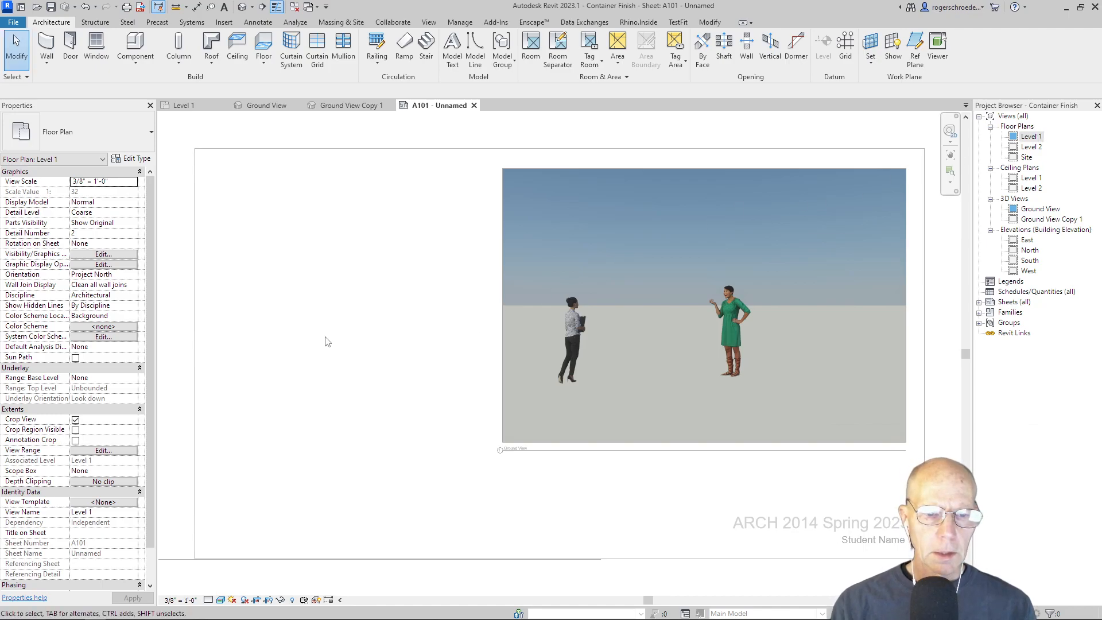
scroll(318, 345, "down", 2)
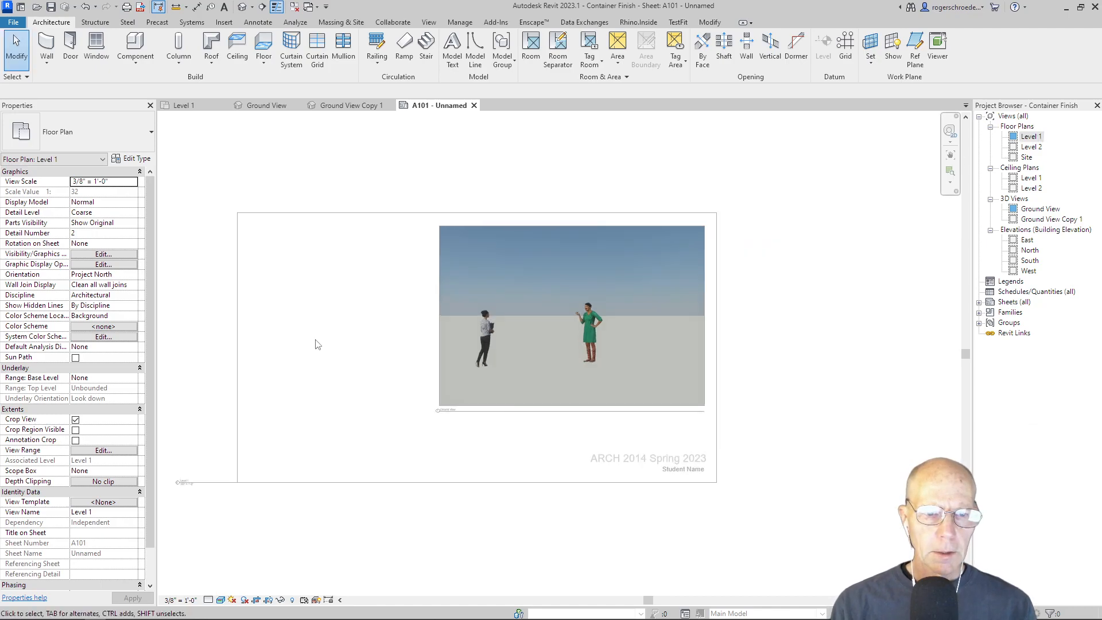
Undo the container's deletion and the hiding of the Level 1 crop region, and deactivate the Level 1 view
right_click(331, 164)
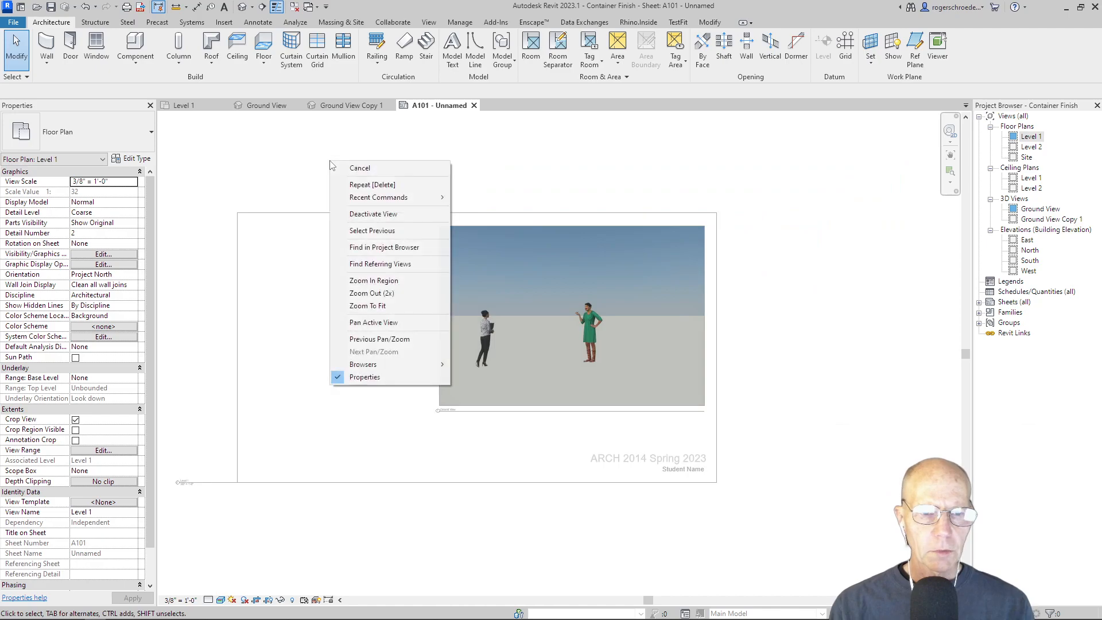
left_click(365, 217)
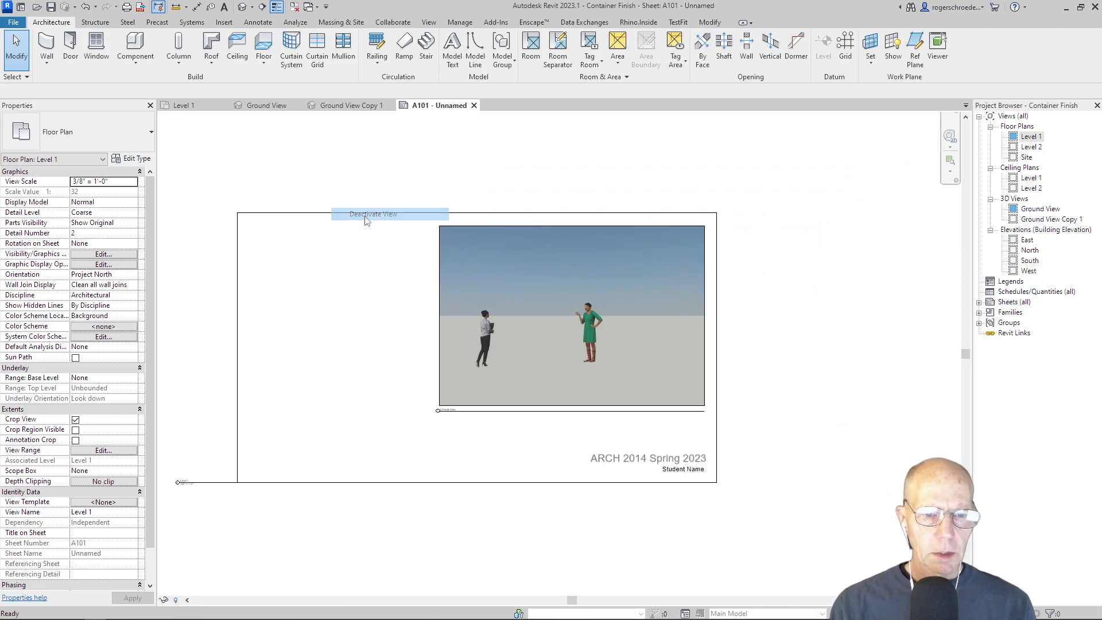
double_click(395, 191)
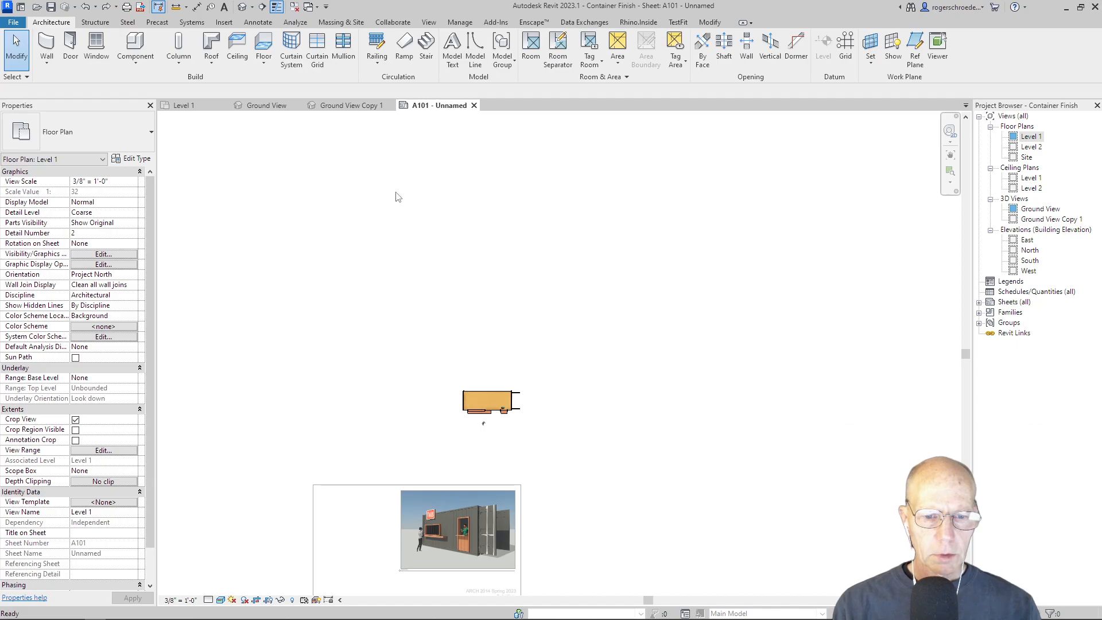
key("ctrl+z")
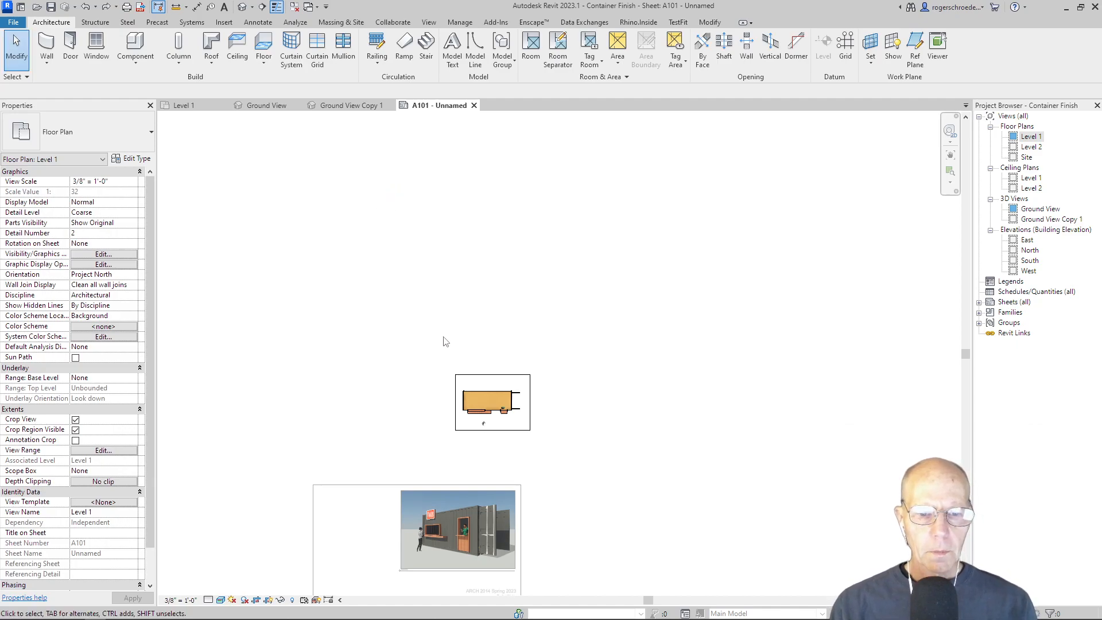
right_click(454, 320)
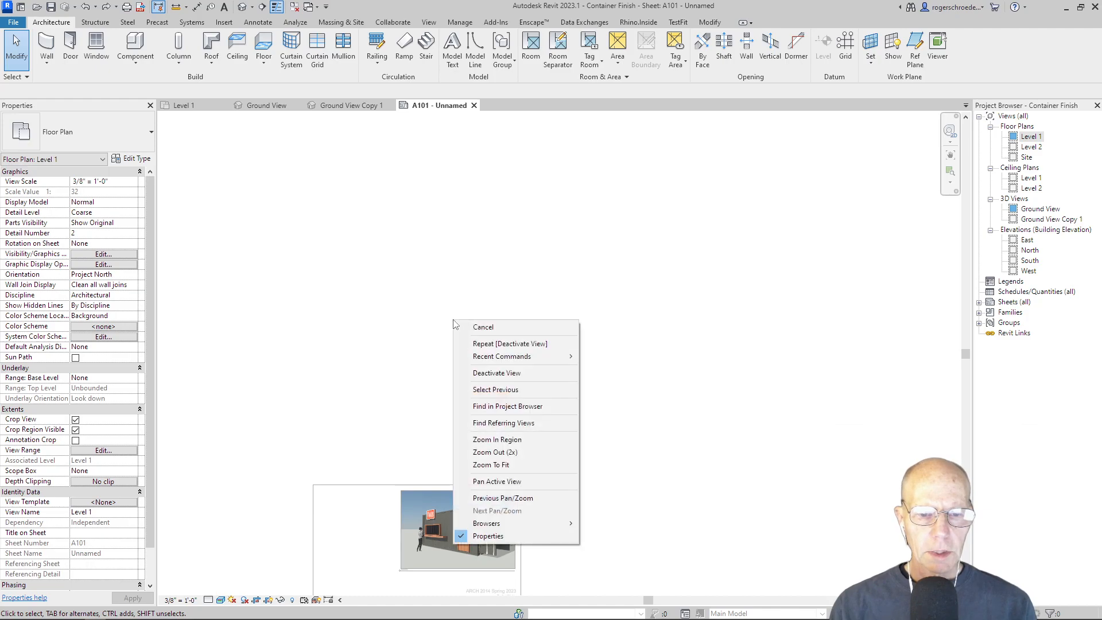
left_click(477, 374)
Delete the off-sheet Level 1 viewport and place the Level 1 plan on the sheet beside the Ground View rendering
left_click(474, 378)
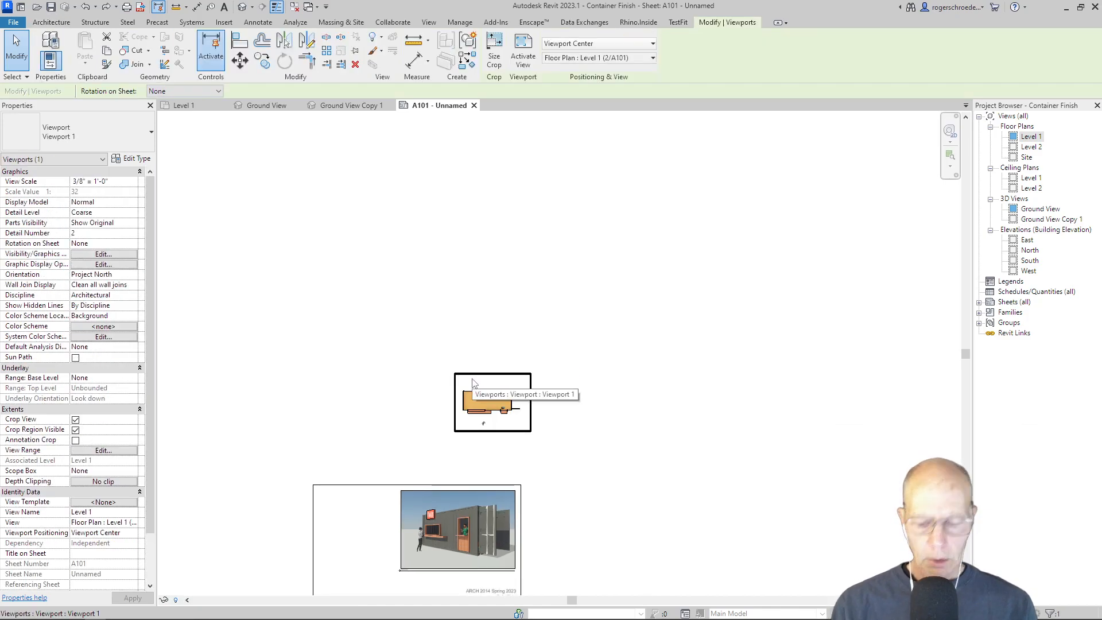
key("Delete")
left_click_drag(1031, 136, 893, 202)
left_click_drag(330, 562, 339, 546)
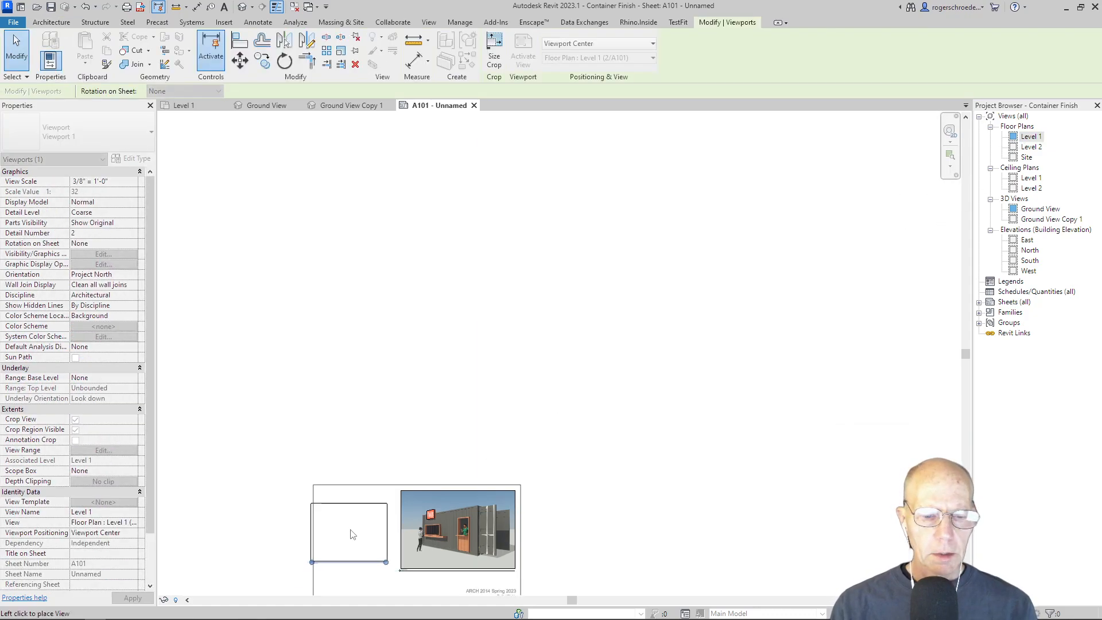
left_click(358, 526)
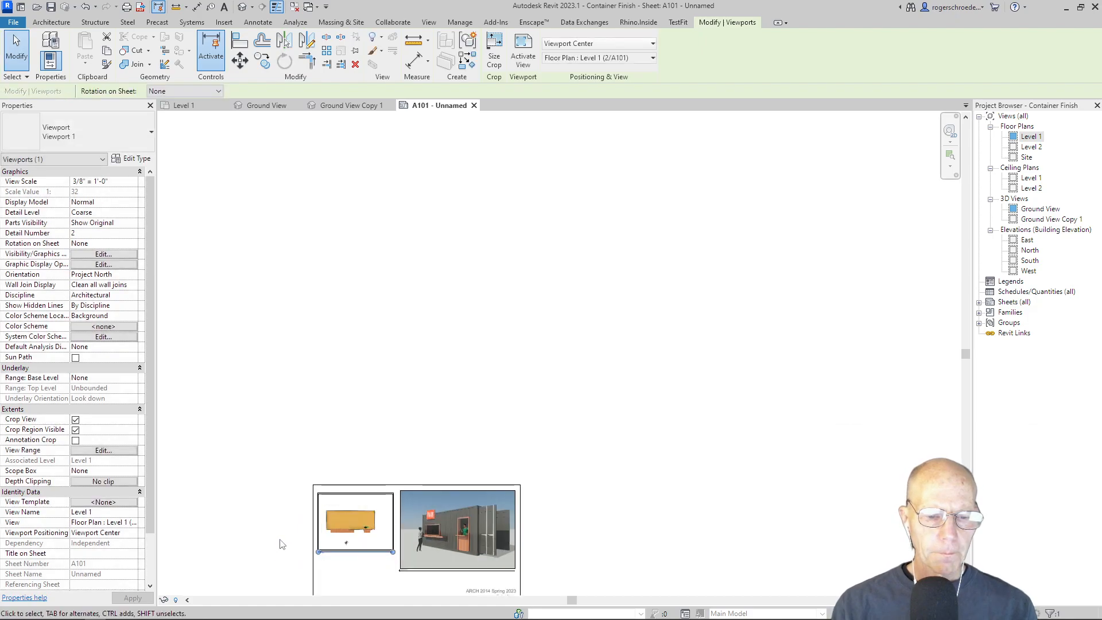
Turn off Crop Region Visible for the Level 1 viewport and move the plan slightly upward on the sheet
scroll(281, 537, "up", 2)
scroll(307, 534, "up", 4)
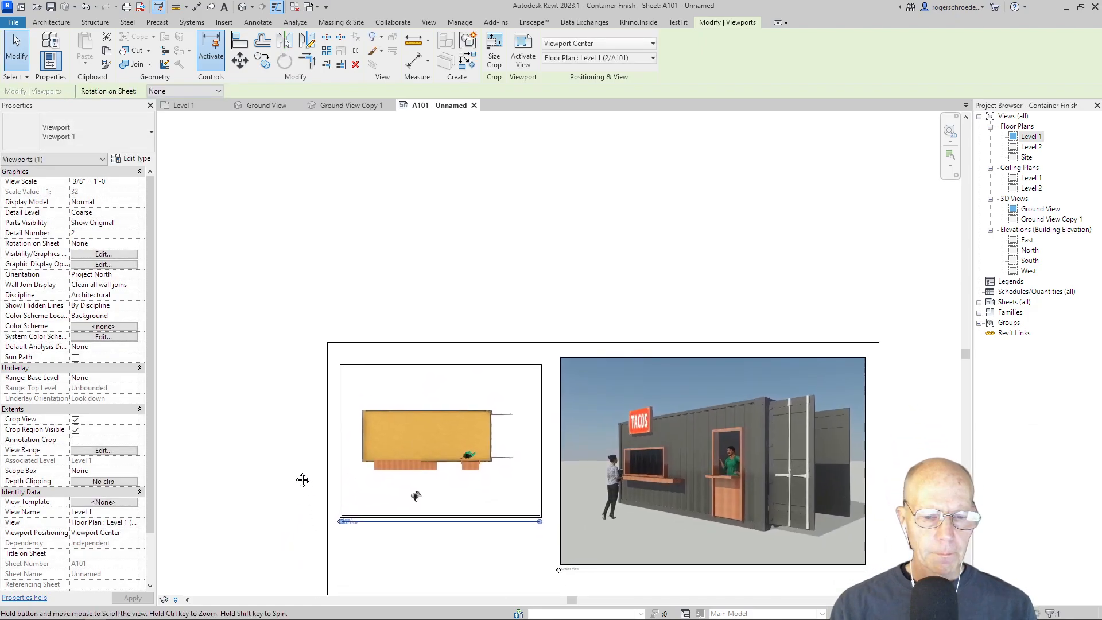
left_click(266, 476)
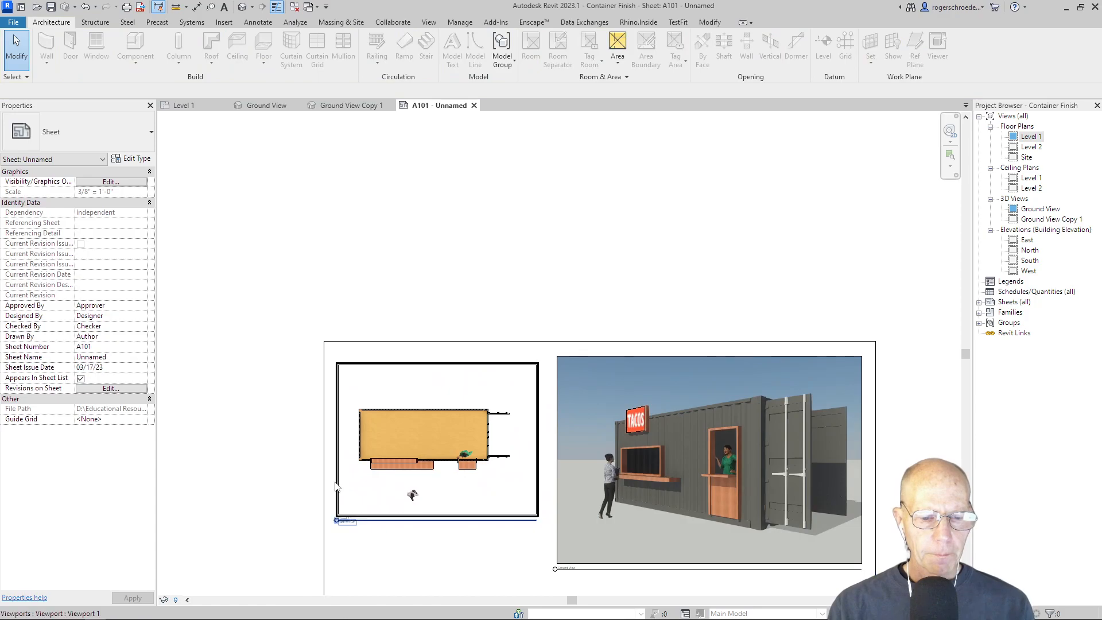
left_click(338, 487)
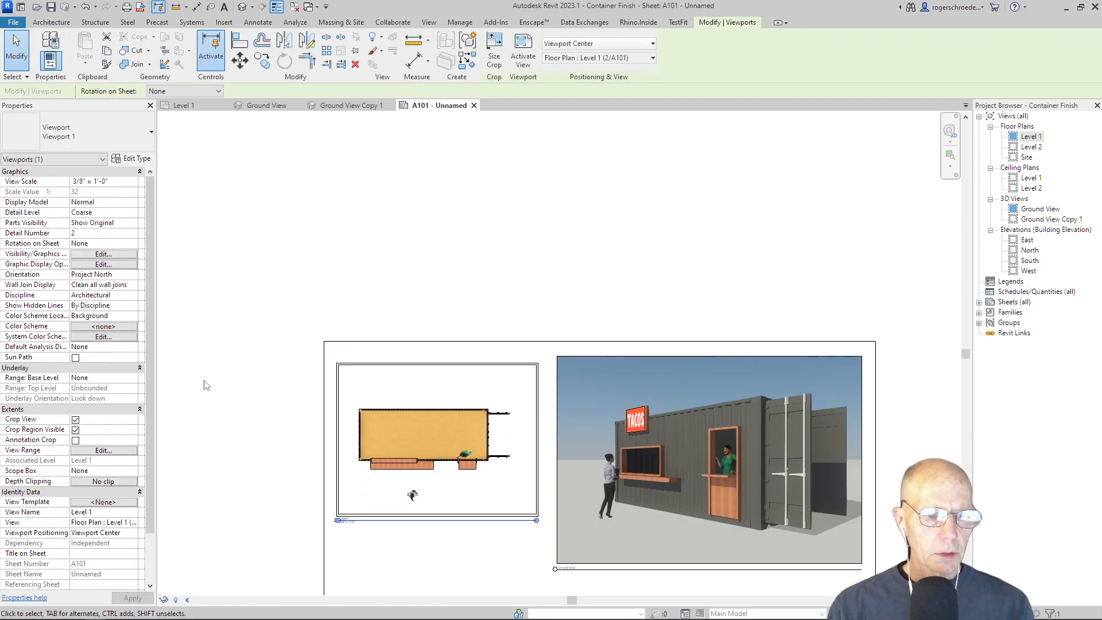
left_click(76, 430)
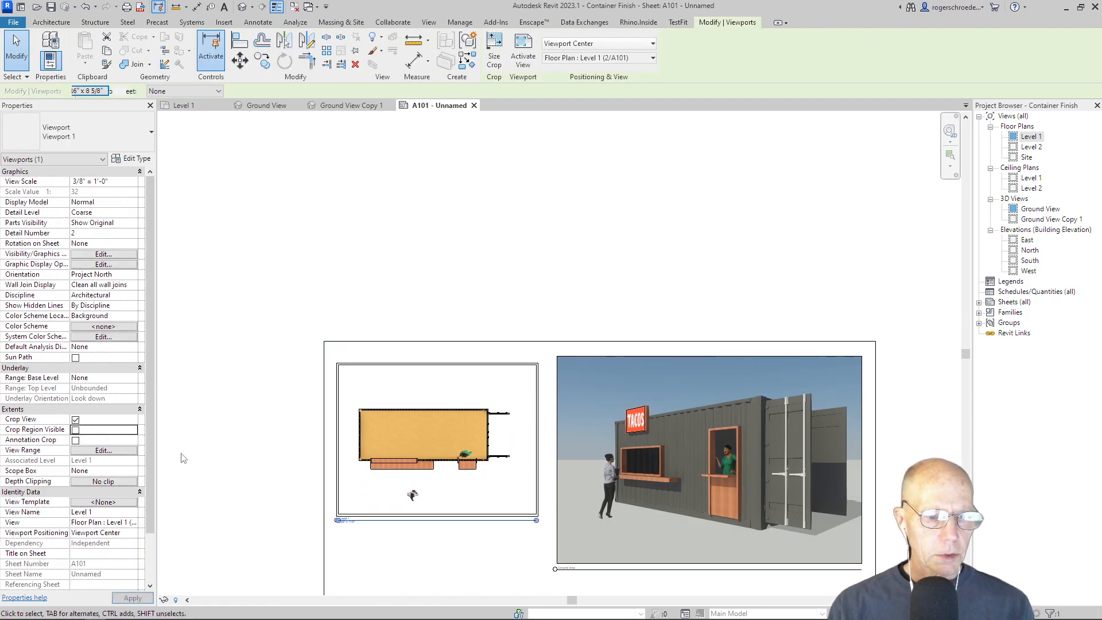
left_click(205, 465)
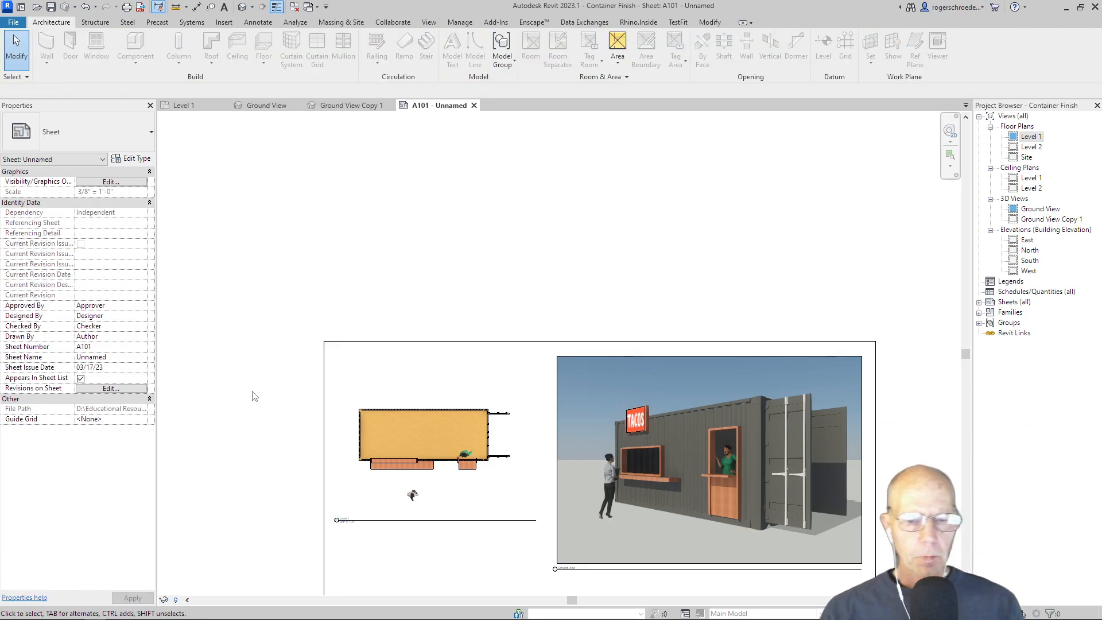
left_click(362, 439)
left_click_drag(357, 413, 362, 426)
left_click(248, 428)
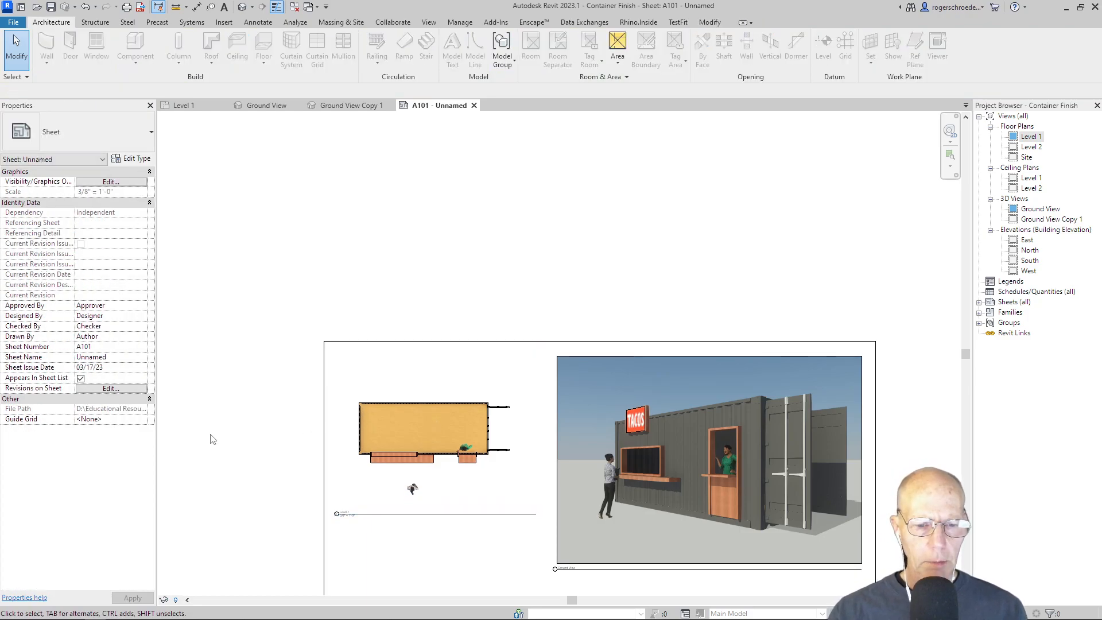
Activate the Level 1 viewport on the sheet and turn Crop Region Visible on
scroll(211, 439, "down", 4)
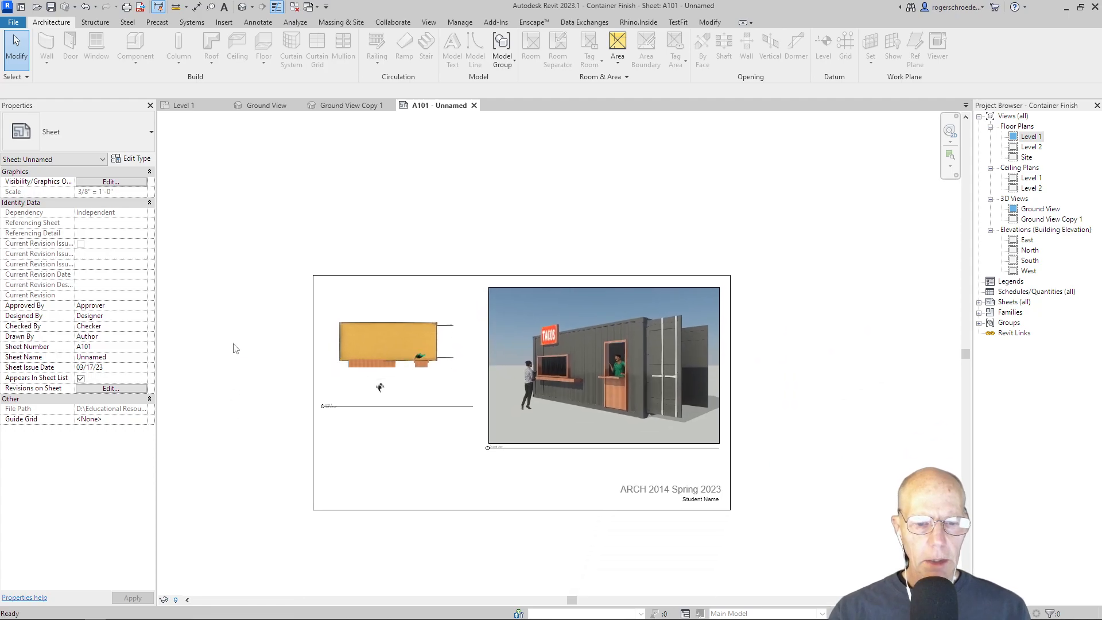
left_click(326, 356)
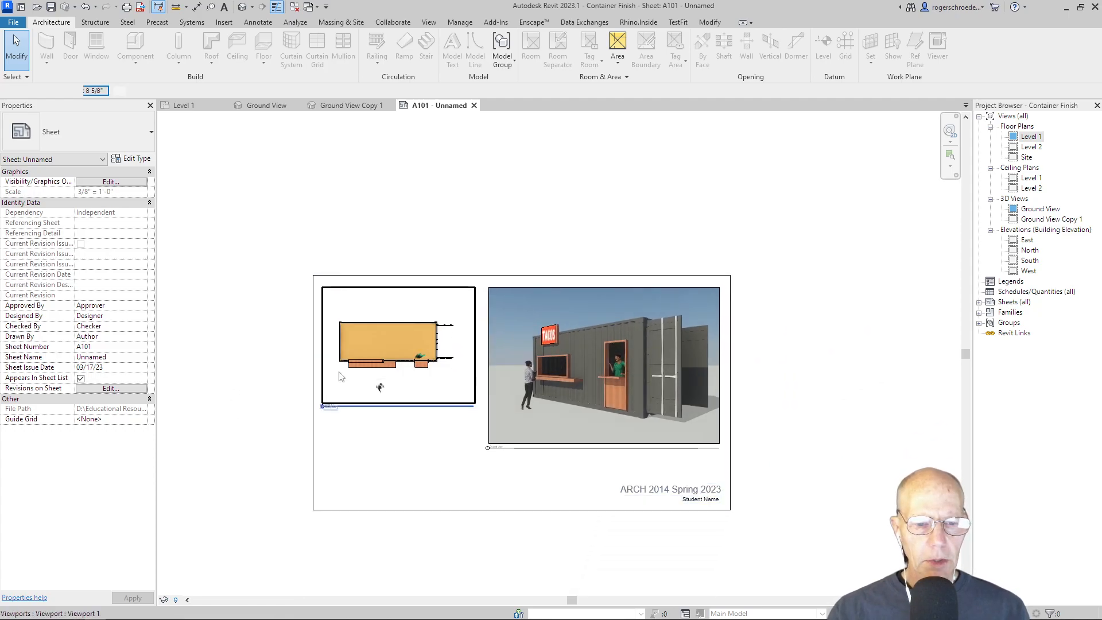
double_click(338, 376)
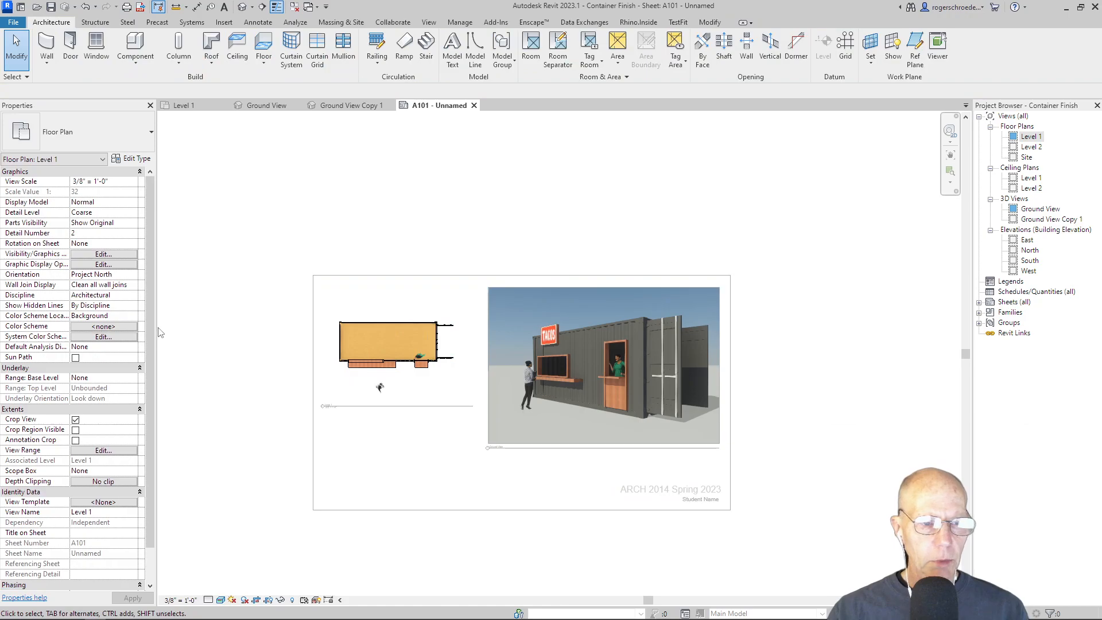
left_click(75, 430)
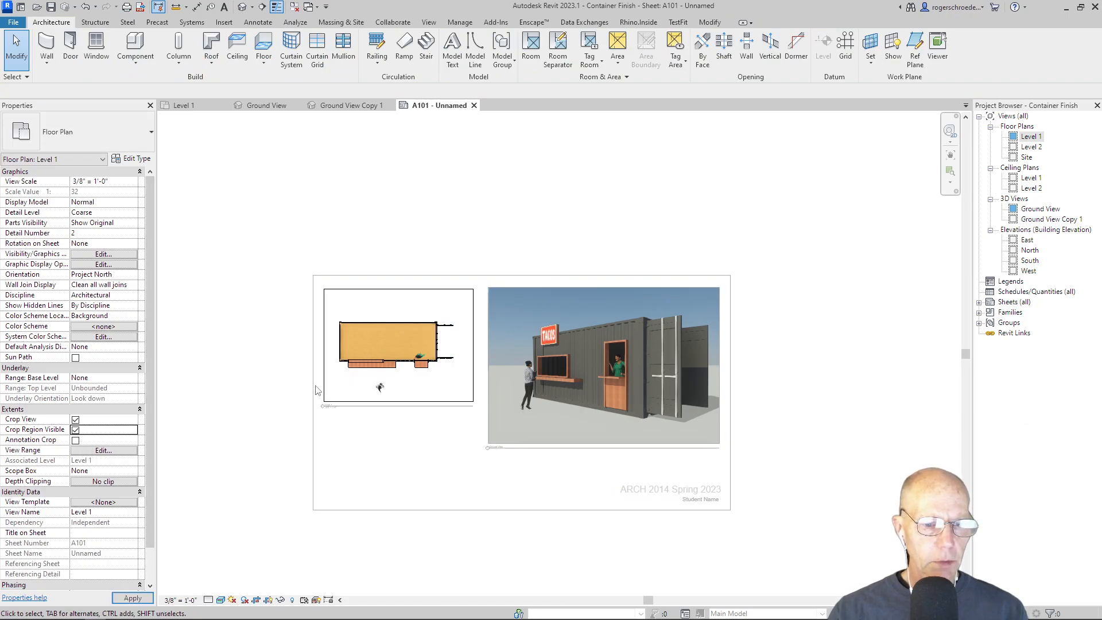
Tighten the crop region on all four sides around the container, excluding the figure in front, and deactivate the view
left_click(335, 400)
left_click_drag(381, 405, 388, 373)
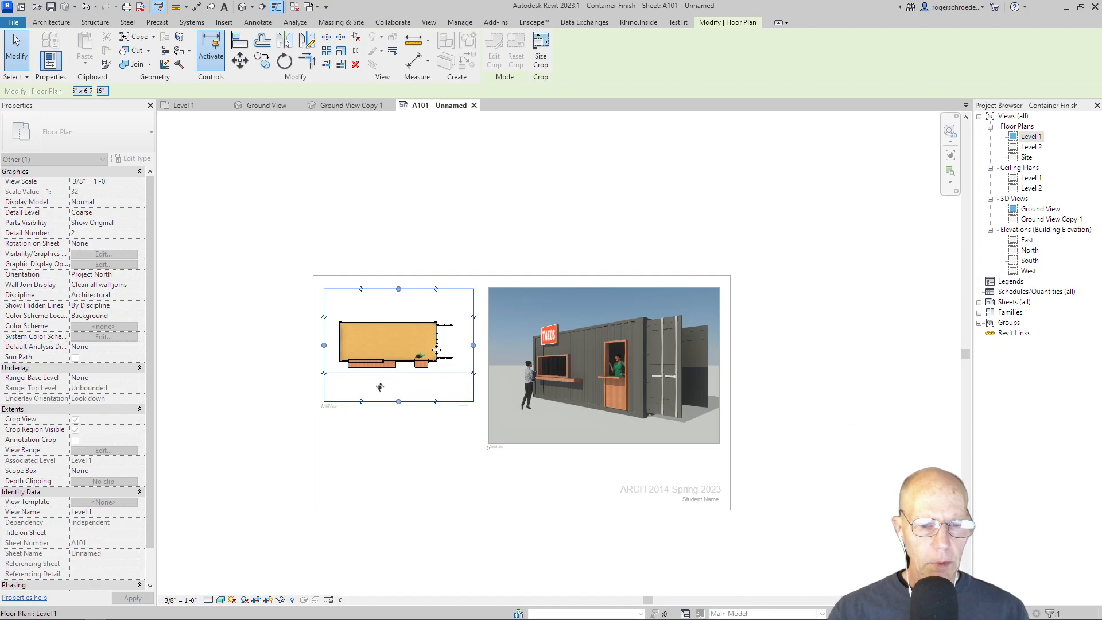
left_click_drag(473, 331, 463, 331)
left_click_drag(393, 290, 388, 322)
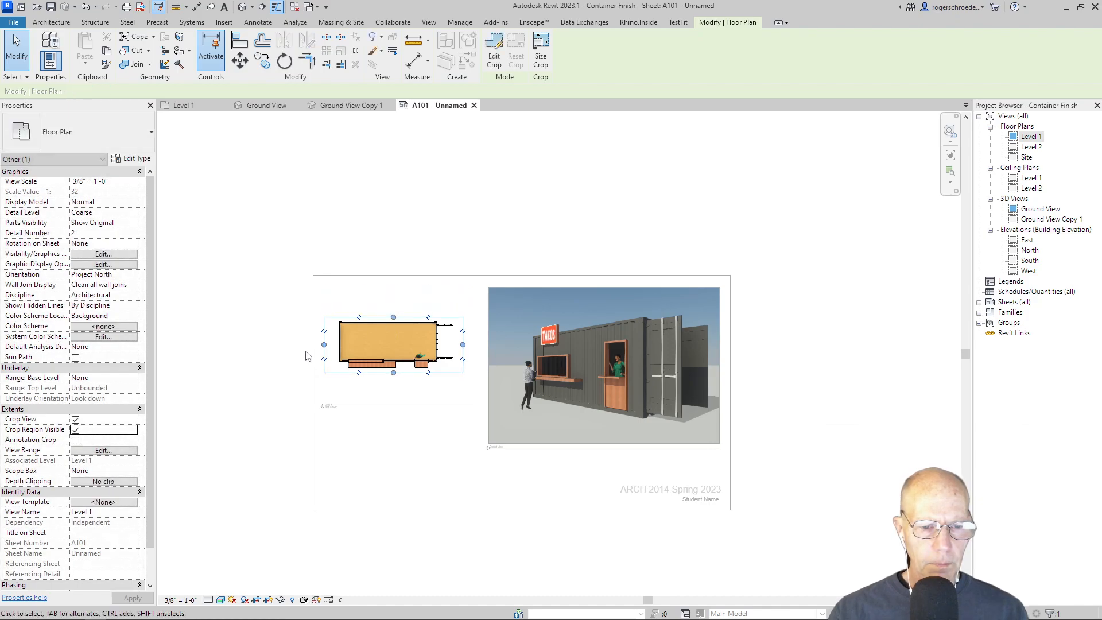
left_click_drag(324, 344, 335, 346)
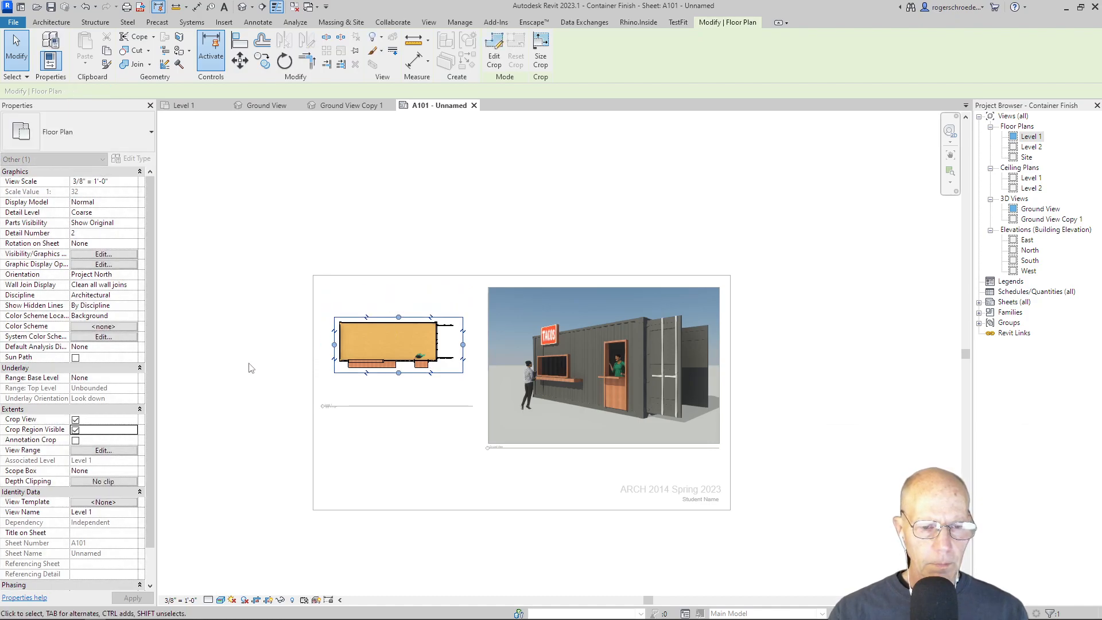
right_click(242, 359)
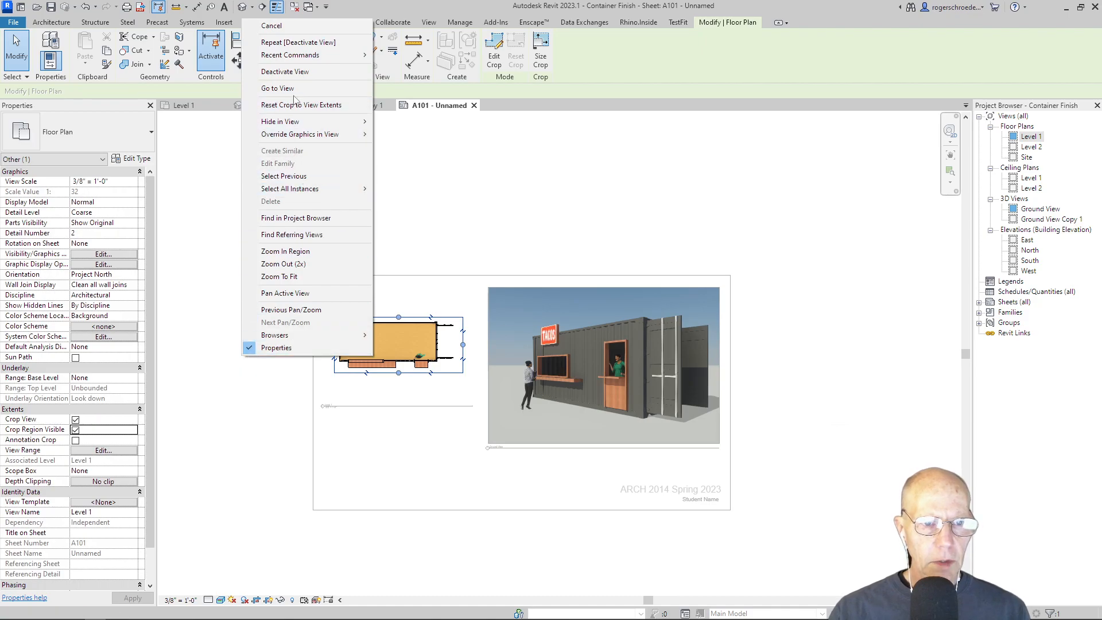
left_click(285, 72)
Delete the Level 1 viewport and place the Level 1 plan again beside the upper part of the Ground View rendering
left_click(377, 336)
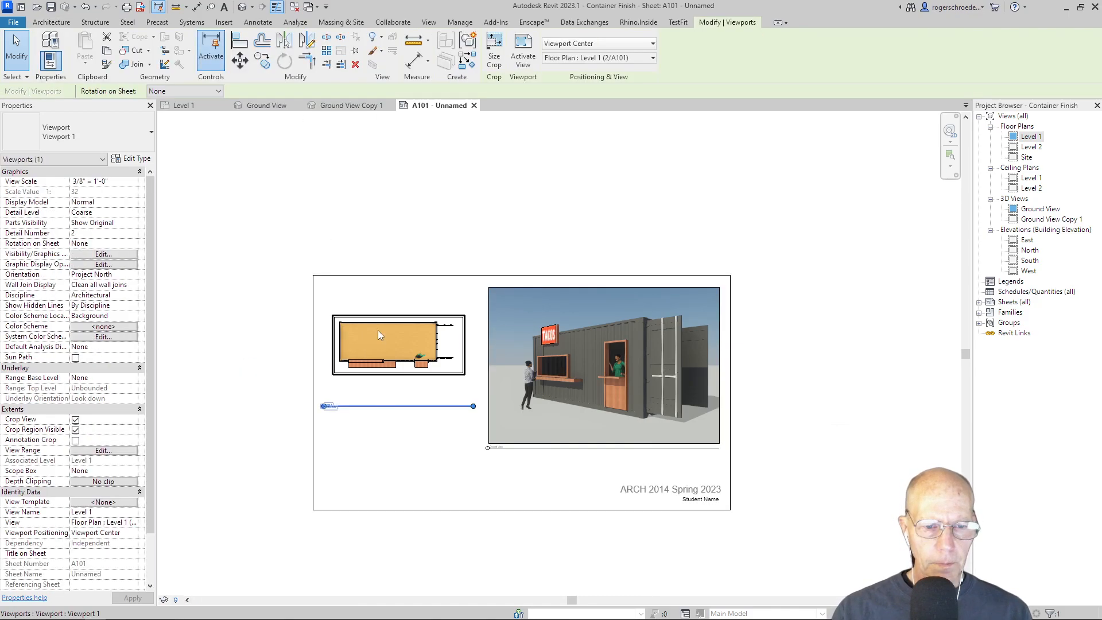
key("Delete")
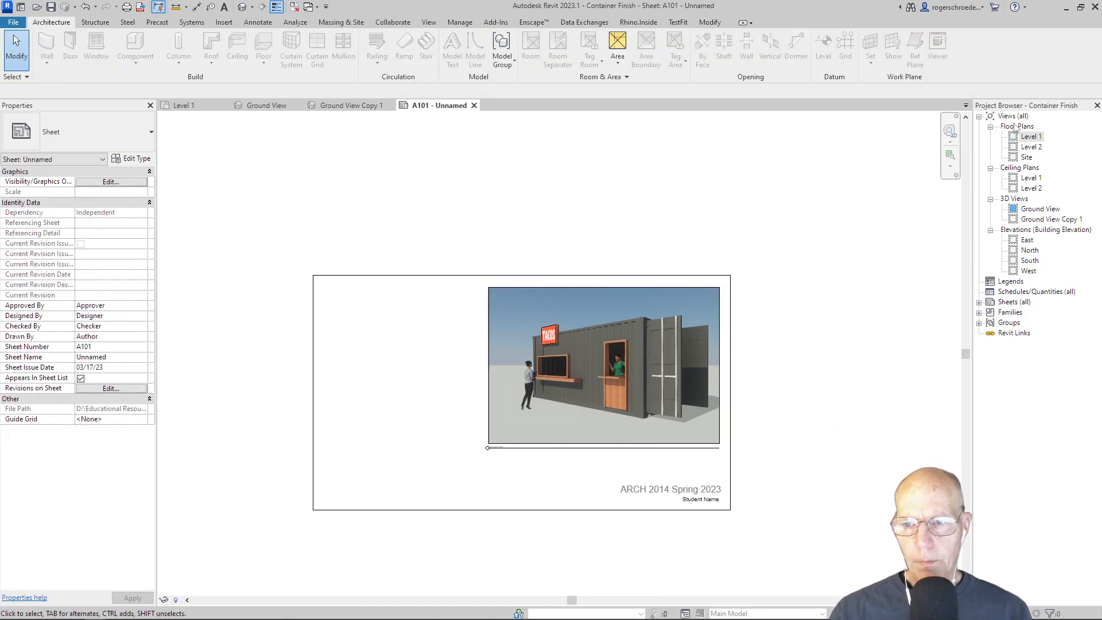
left_click_drag(1030, 138, 405, 343)
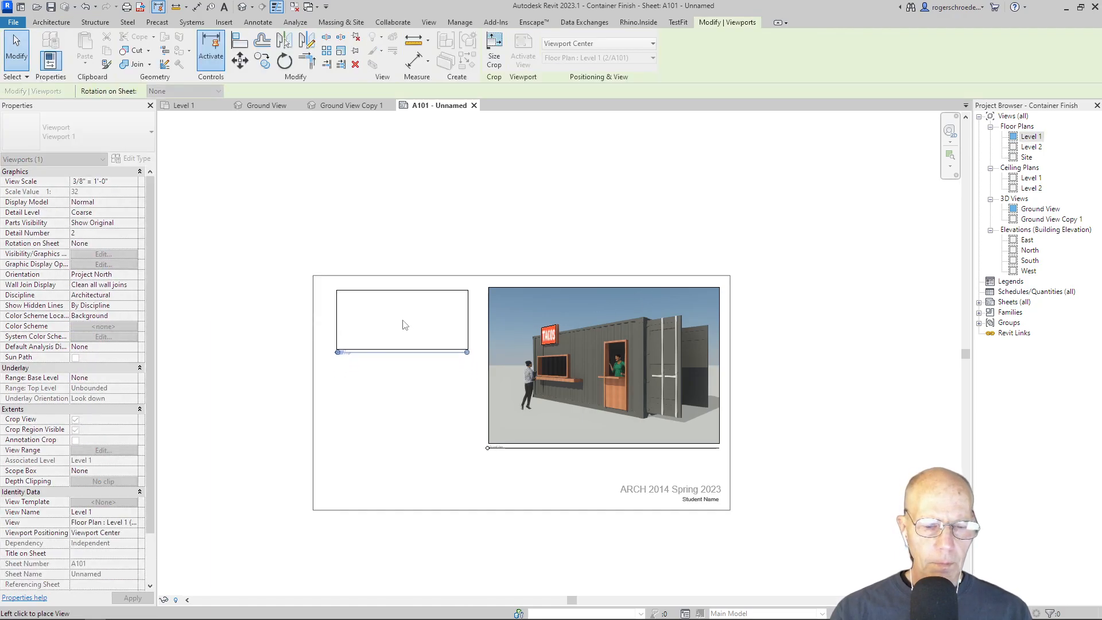
left_click(401, 323)
Turn off Crop Region Visible for the Ground View rendering's viewport
left_click(283, 240)
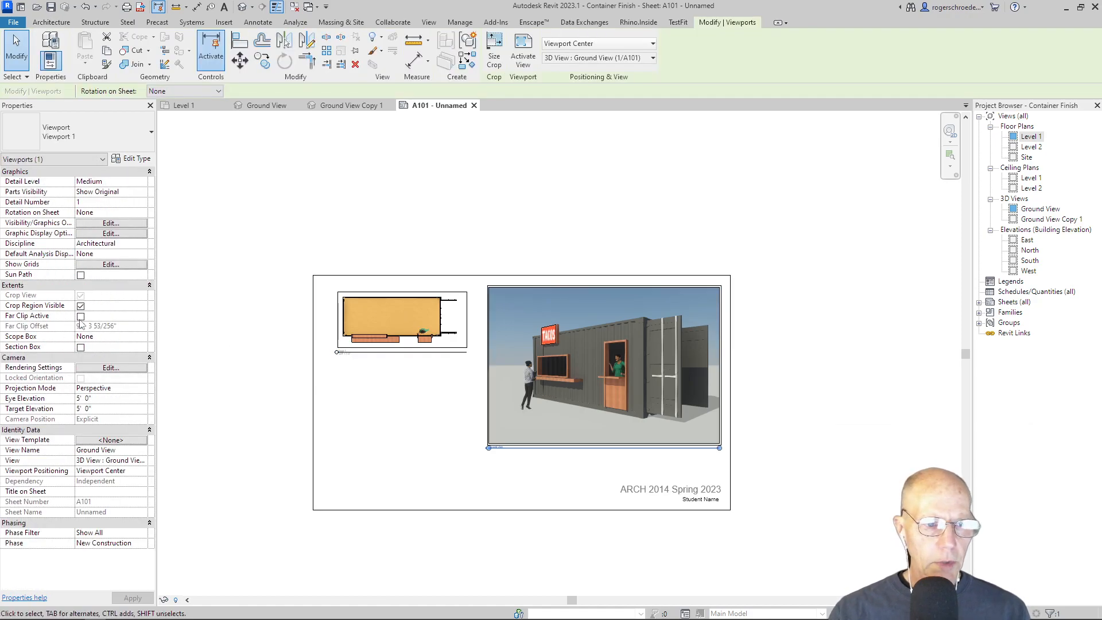
left_click(80, 306)
left_click(210, 326)
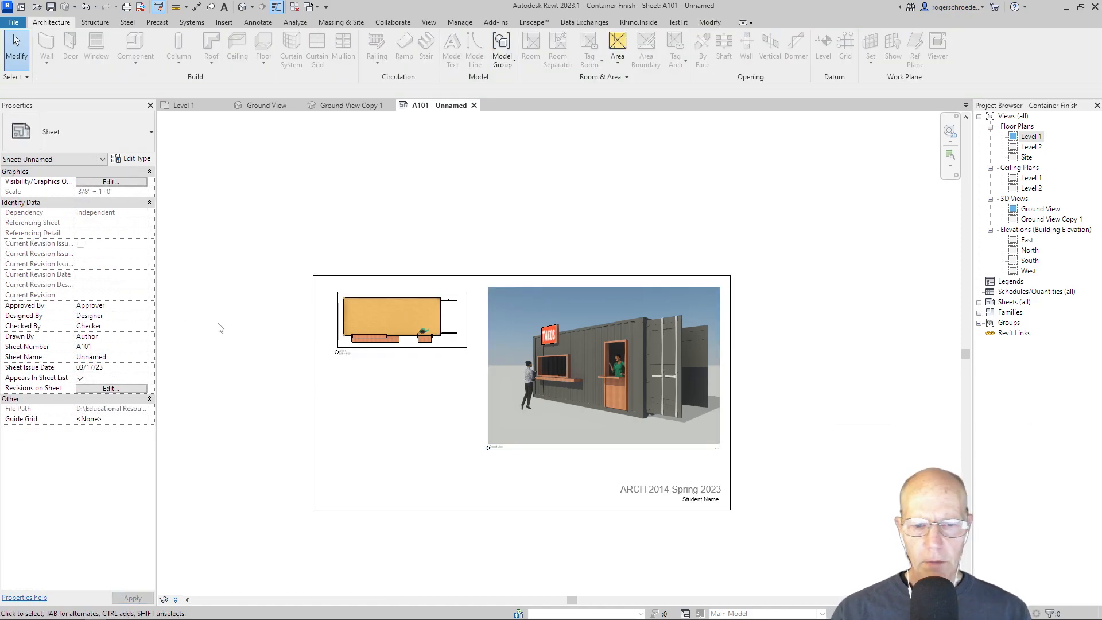
Turn off Crop Region Visible for the Level 1 plan's viewport on the sheet
left_click(404, 307)
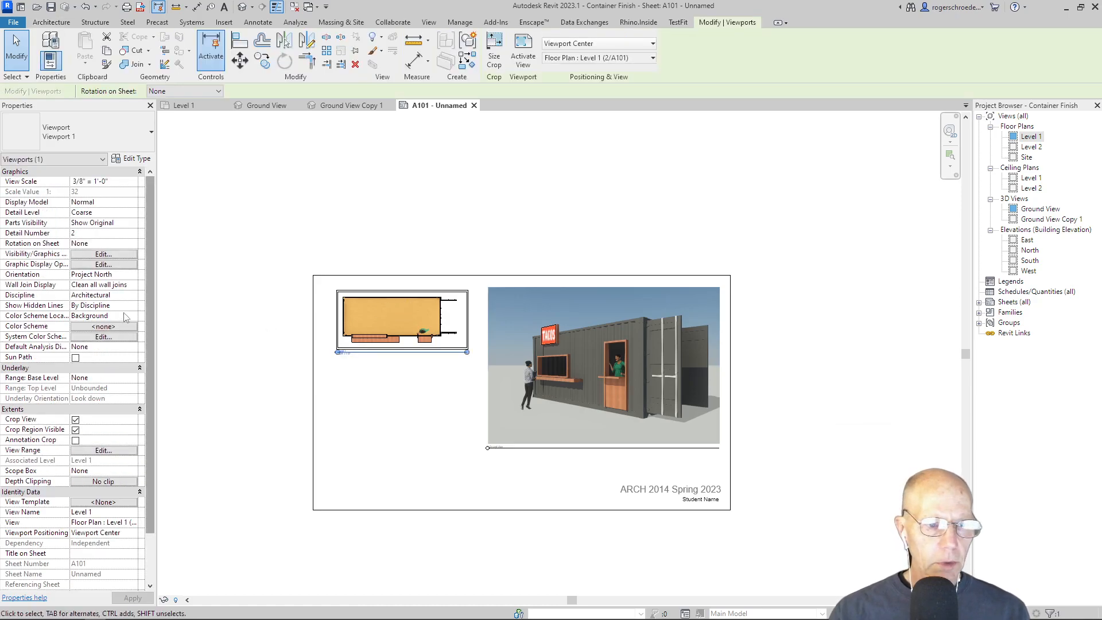
left_click(81, 434)
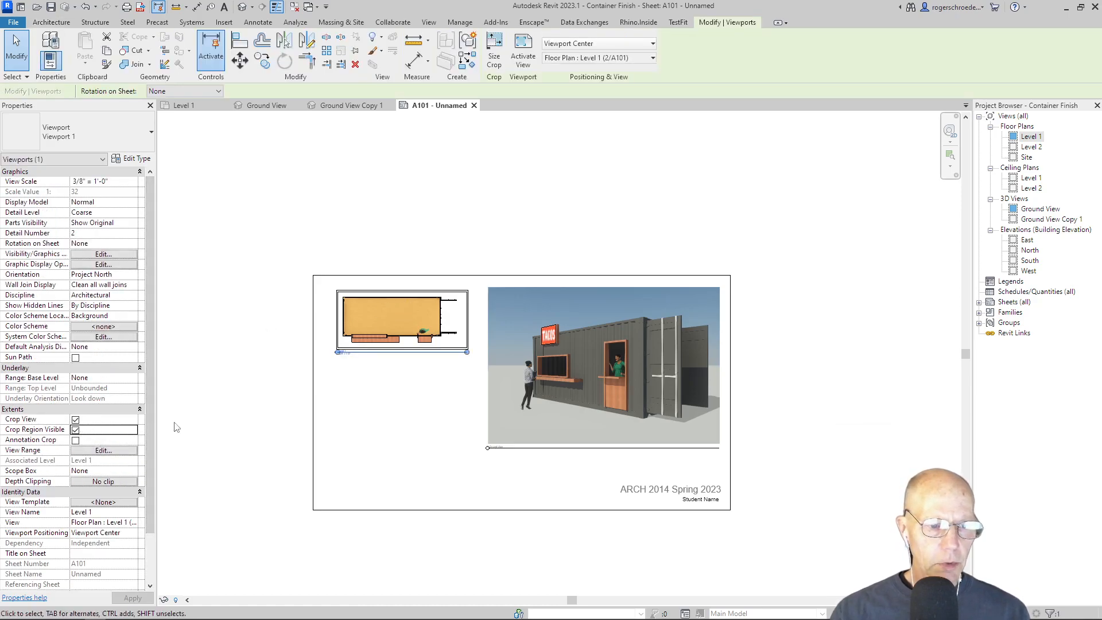
left_click(75, 430)
left_click(215, 412)
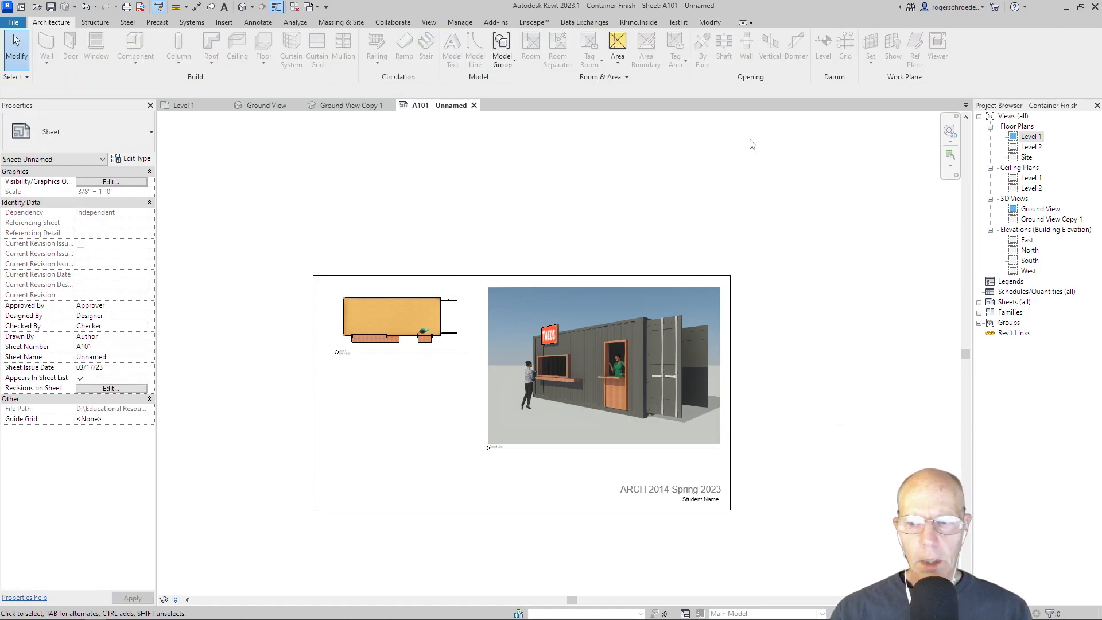
Try to locate the Ground View Copy 1 camera in the Level 1 floor plan
left_click(1025, 220)
double_click(1028, 222)
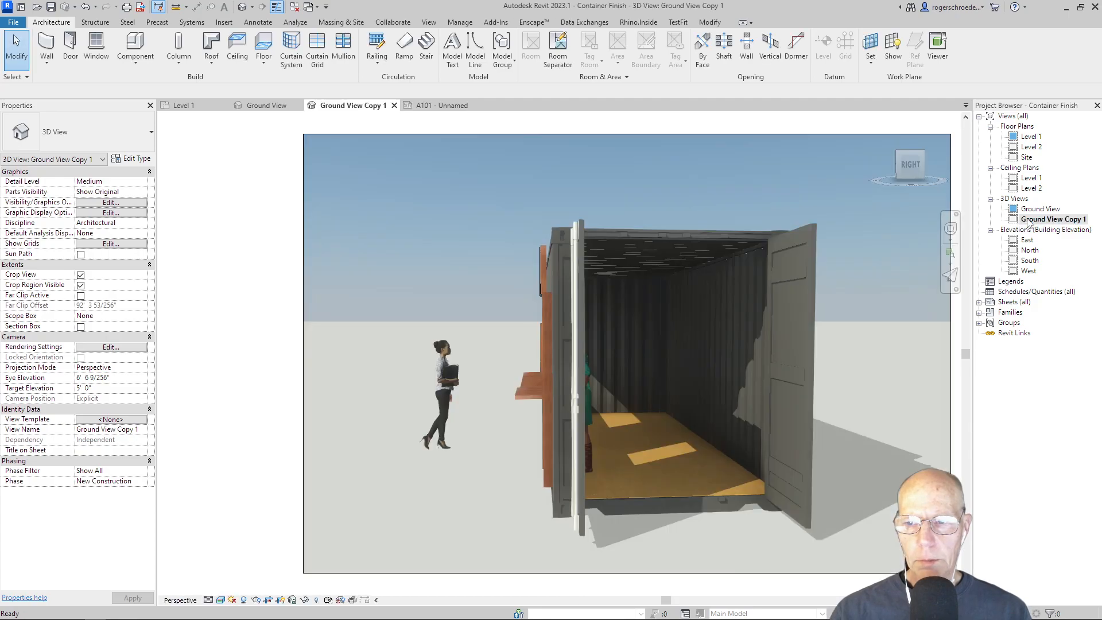
left_click(533, 134)
left_click(181, 105)
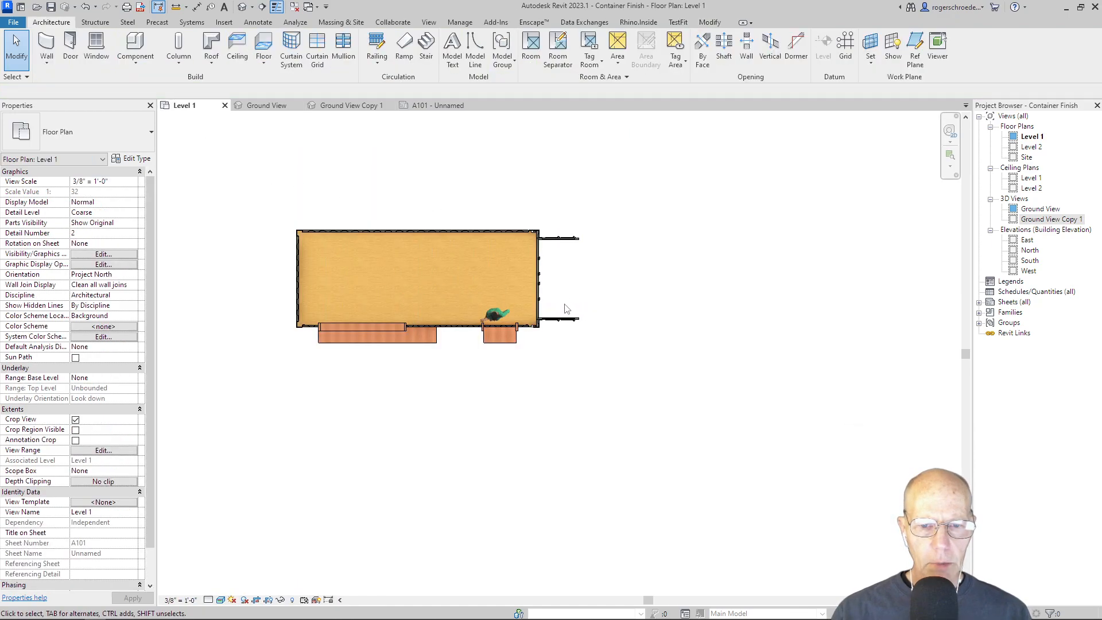
left_click(1015, 162)
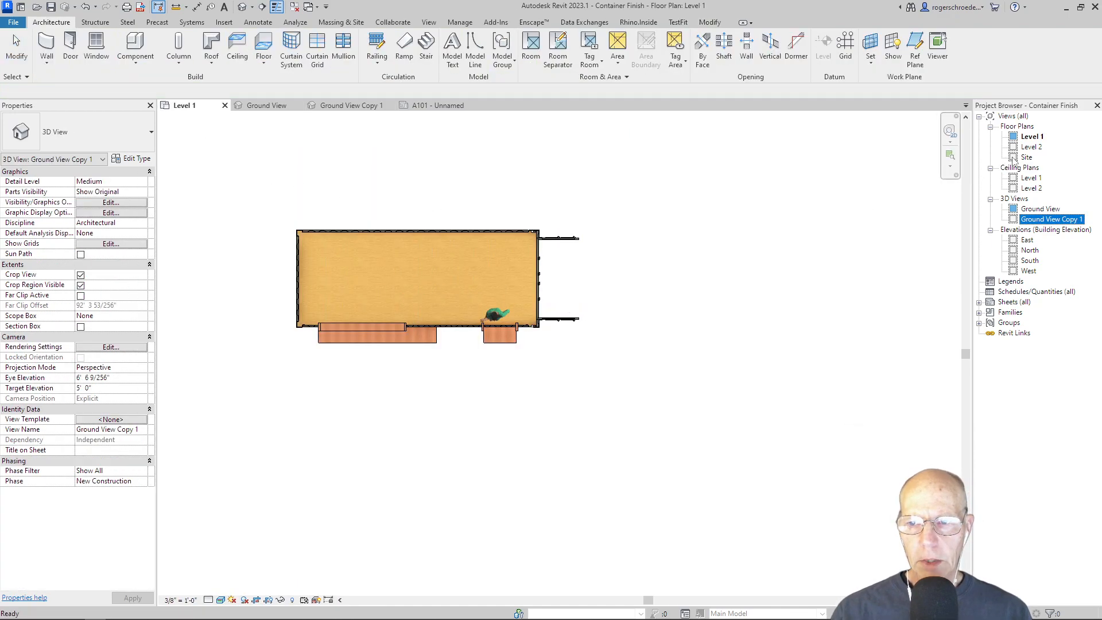
double_click(1036, 209)
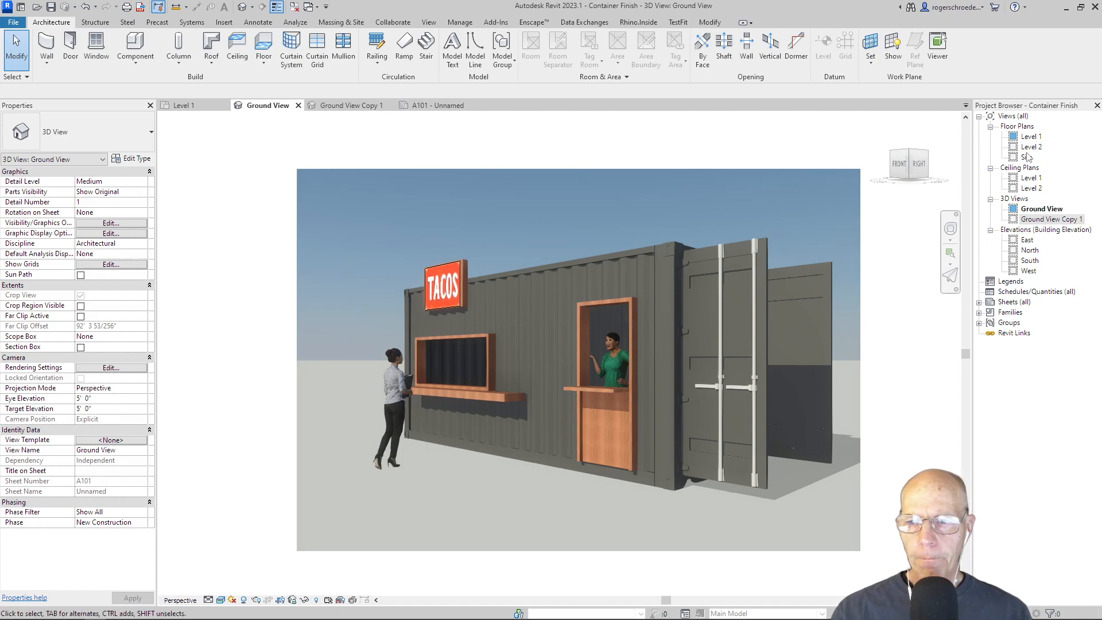
Select the crop region of Ground View Copy 1 and open the Site floor plan
double_click(1035, 220)
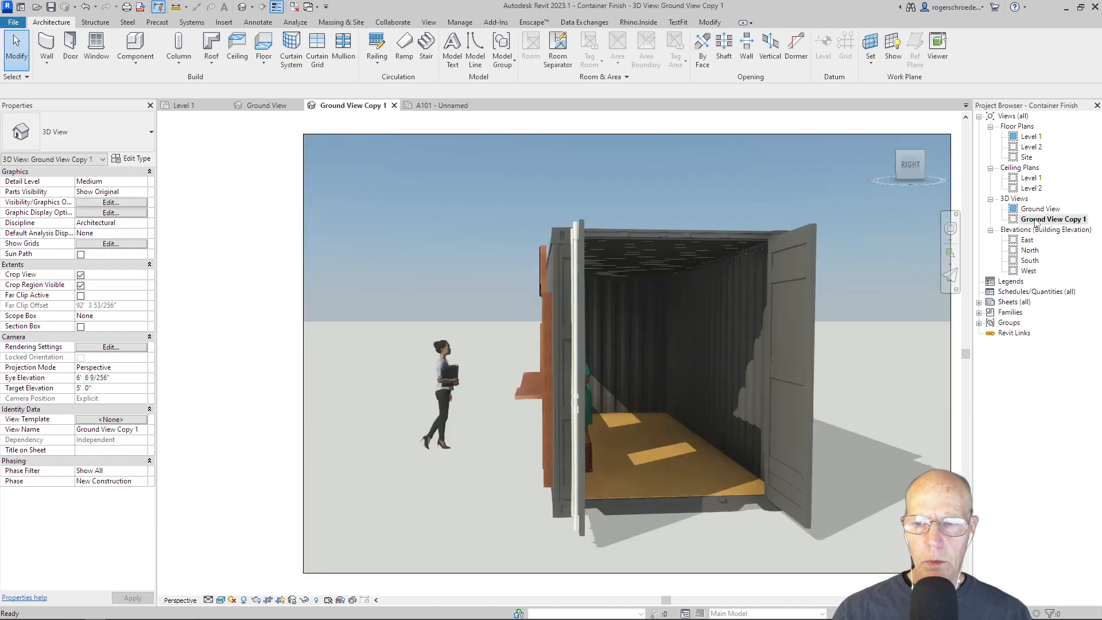
left_click(828, 135)
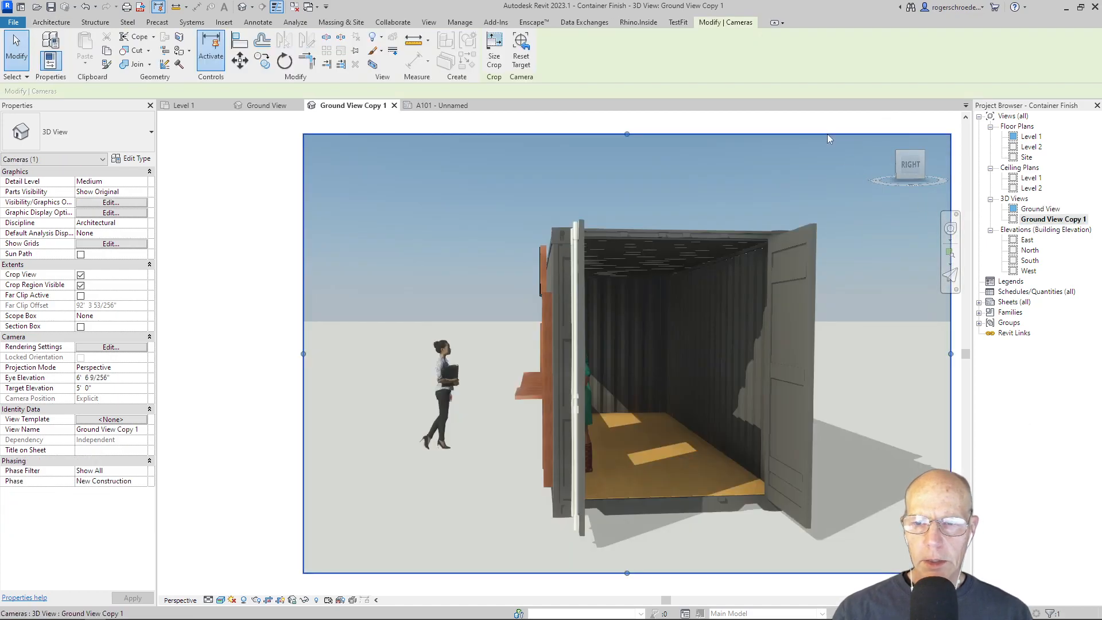
left_click(1026, 158)
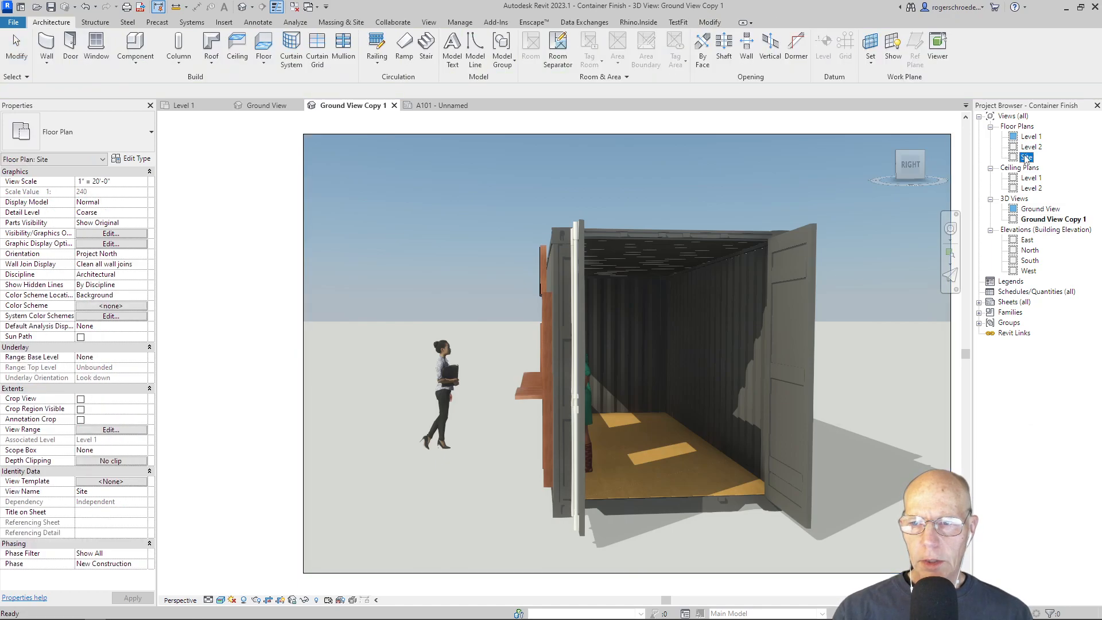
left_click(1026, 158)
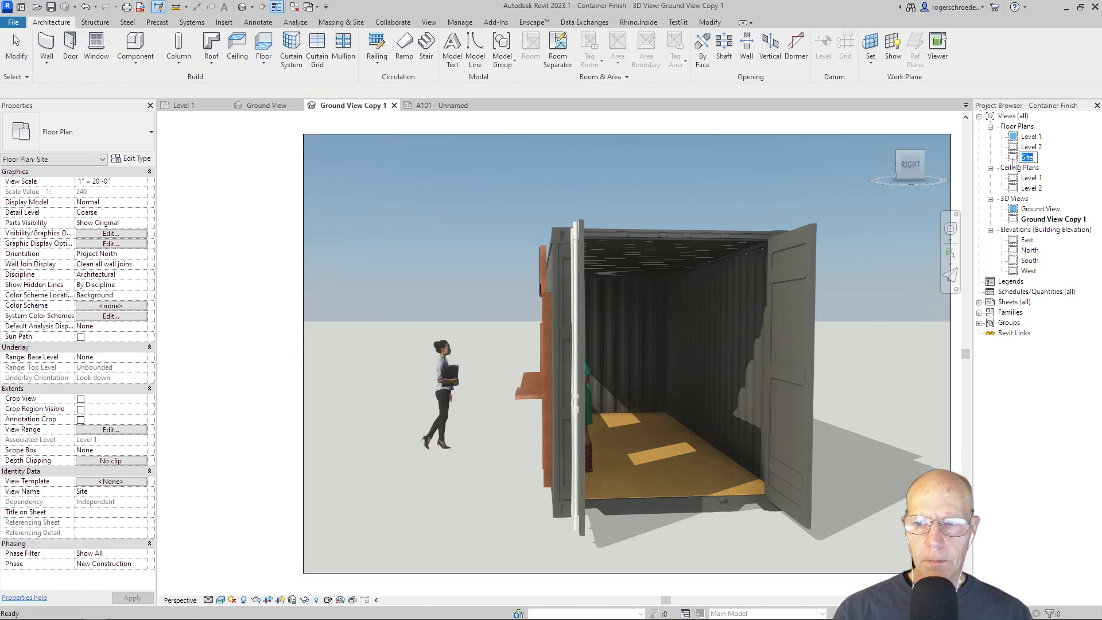
double_click(1027, 158)
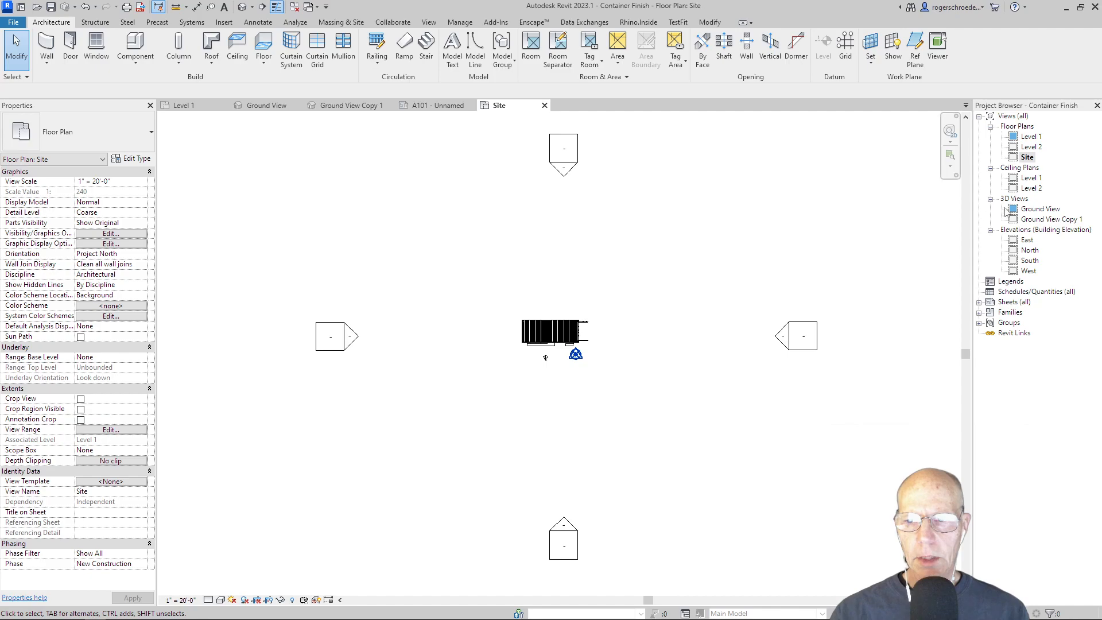
Select the Ground View Copy 1 camera and, in the Site plan, move it to the container's door end, aiming its target diagonally past the standing figure outside
double_click(1036, 219)
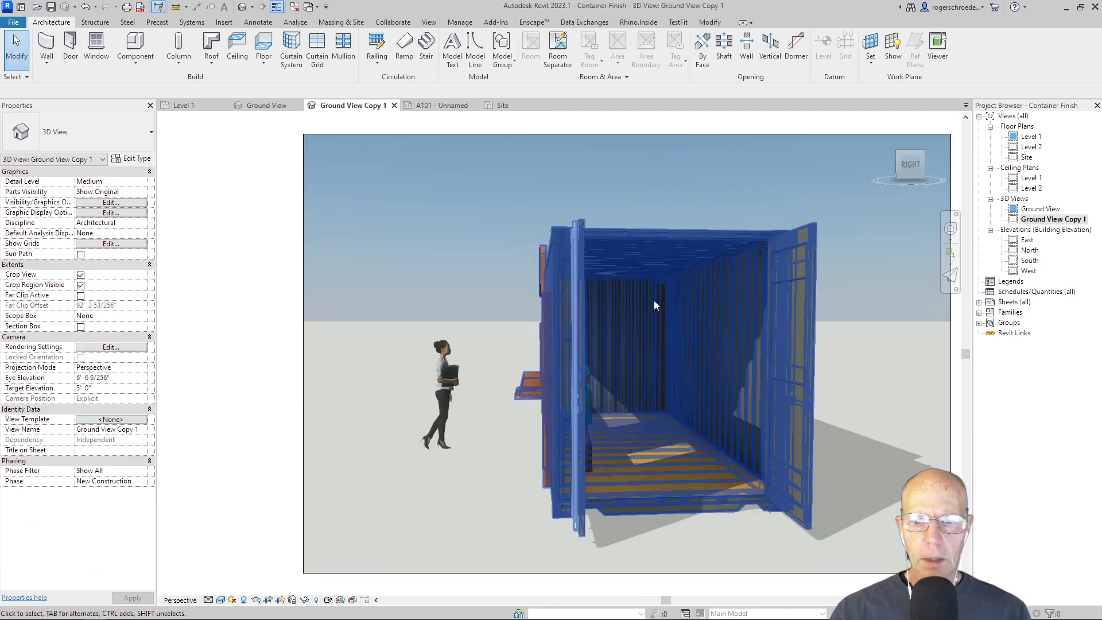
left_click(574, 134)
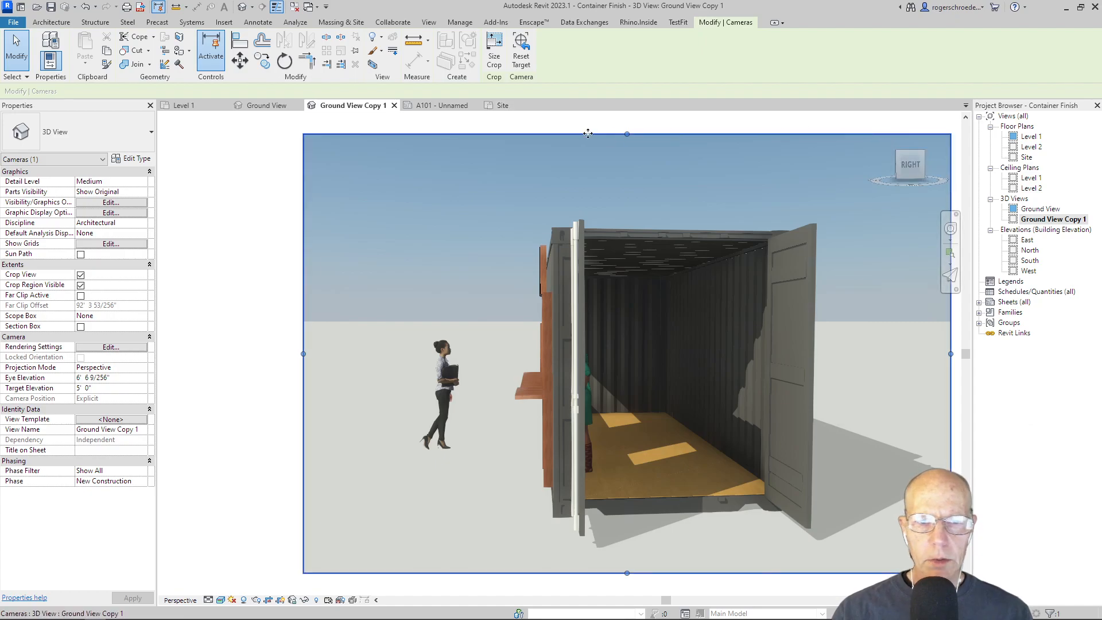
left_click(506, 107)
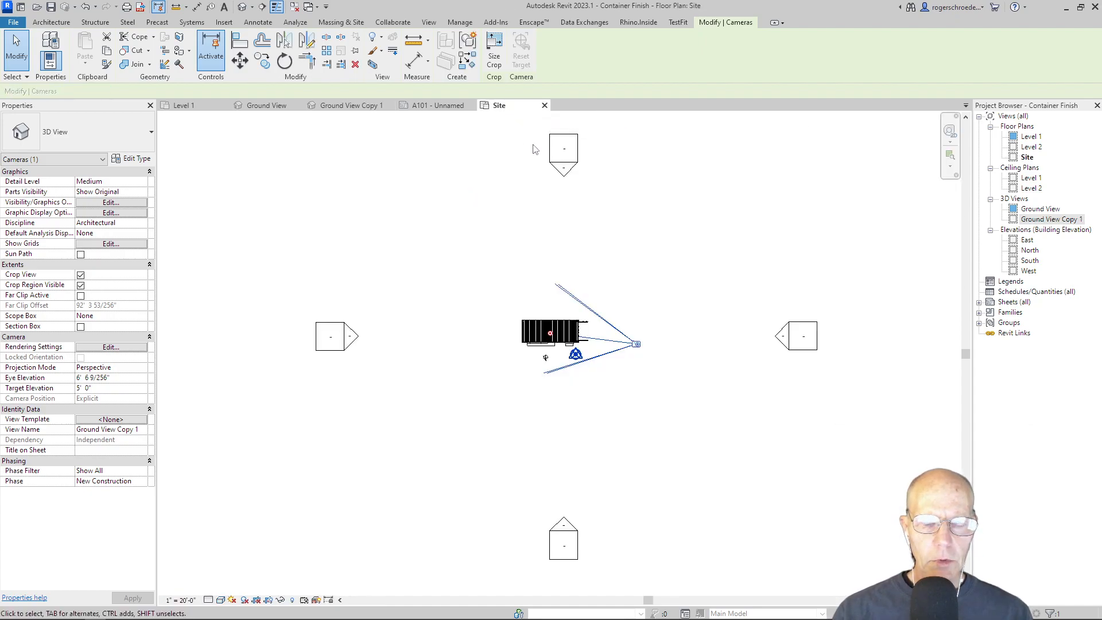
scroll(610, 370, "up", 3)
scroll(620, 351, "up", 3)
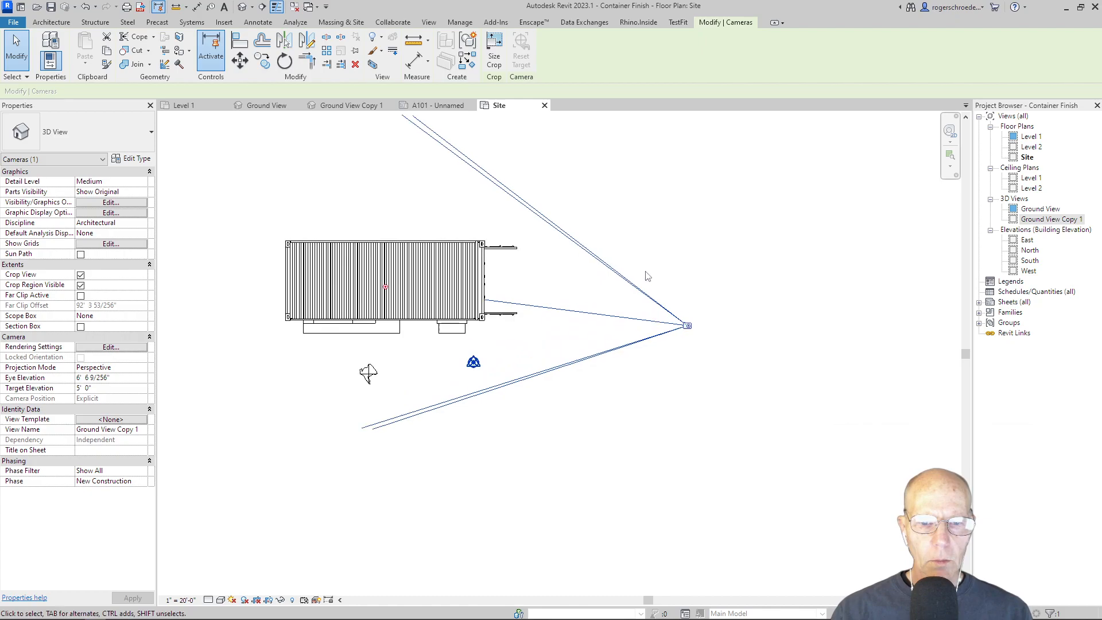
left_click_drag(687, 326, 498, 257)
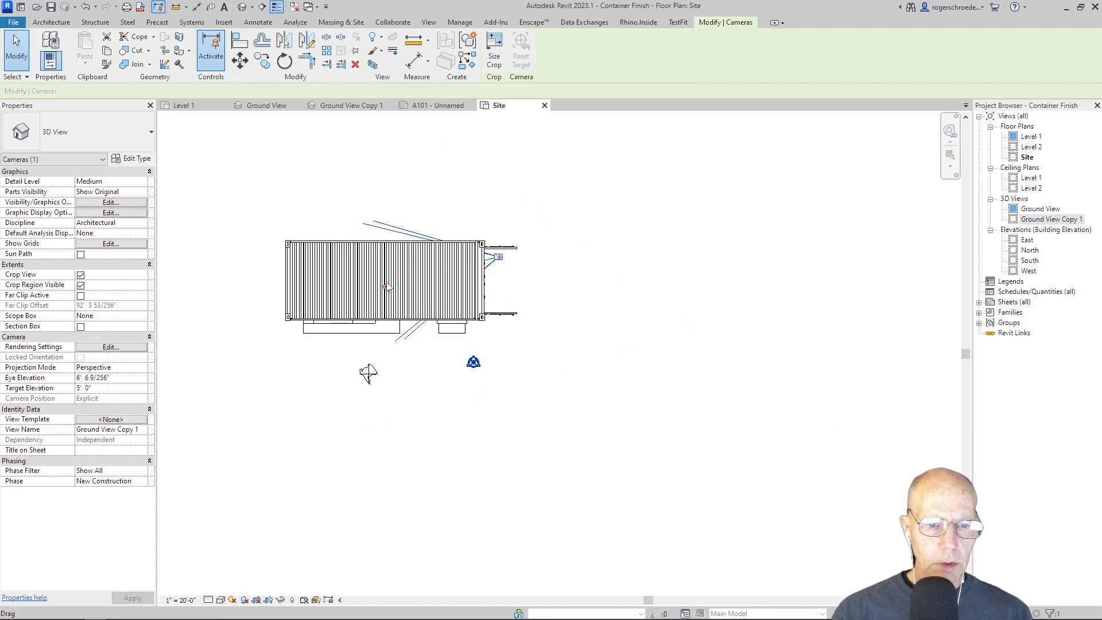
left_click_drag(386, 283, 301, 447)
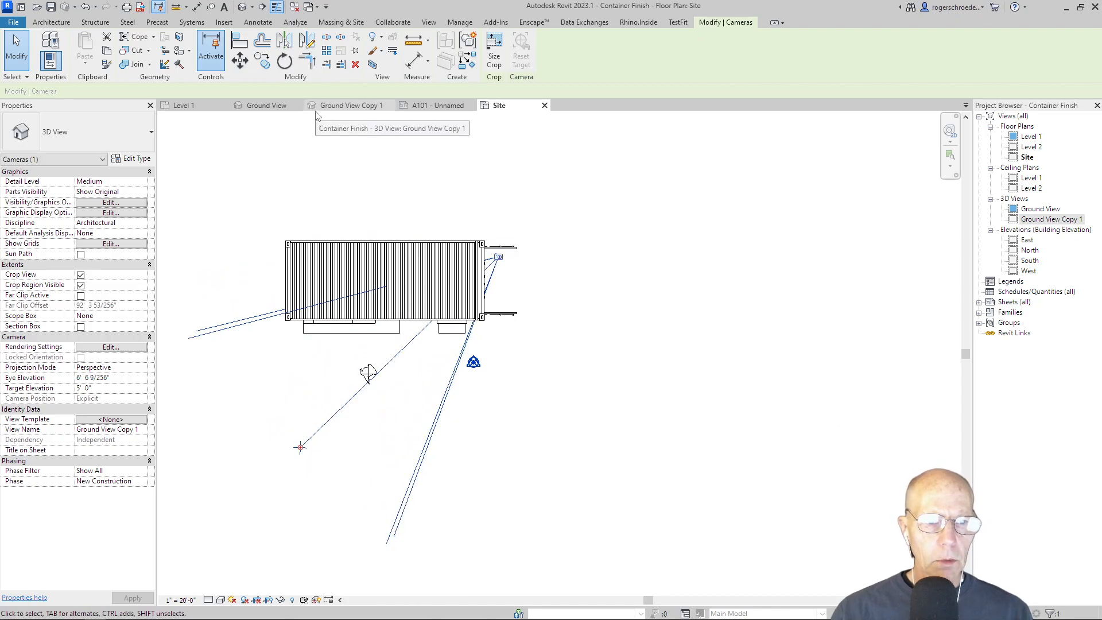
Widen the crop region of Ground View Copy 1 on both sides and extend it down past the interior figure's feet
left_click(347, 109)
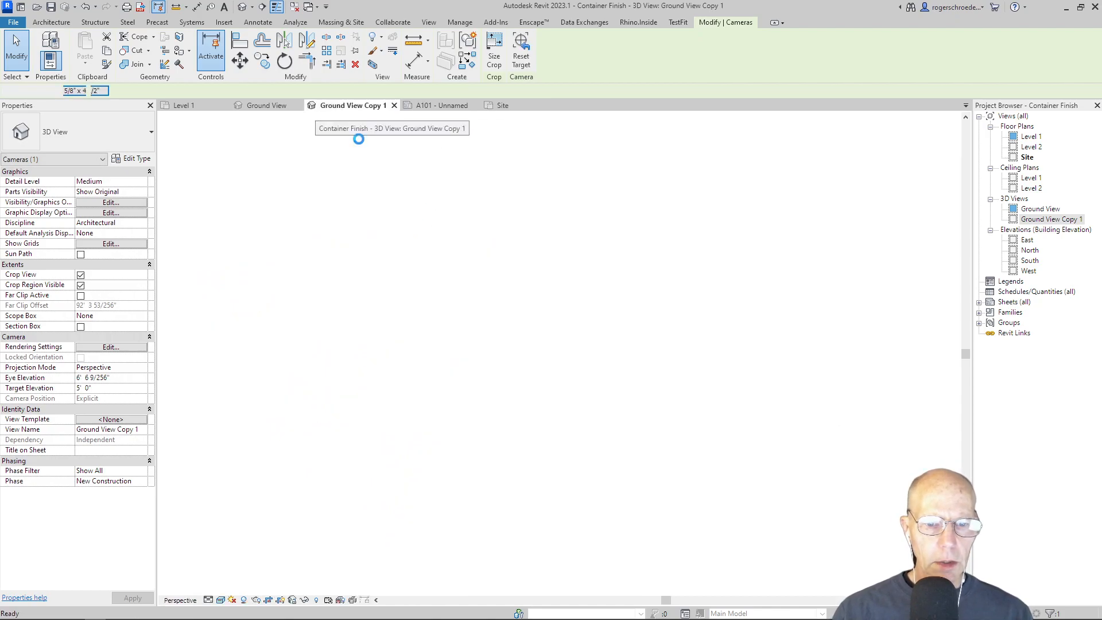
scroll(330, 401, "down", 1)
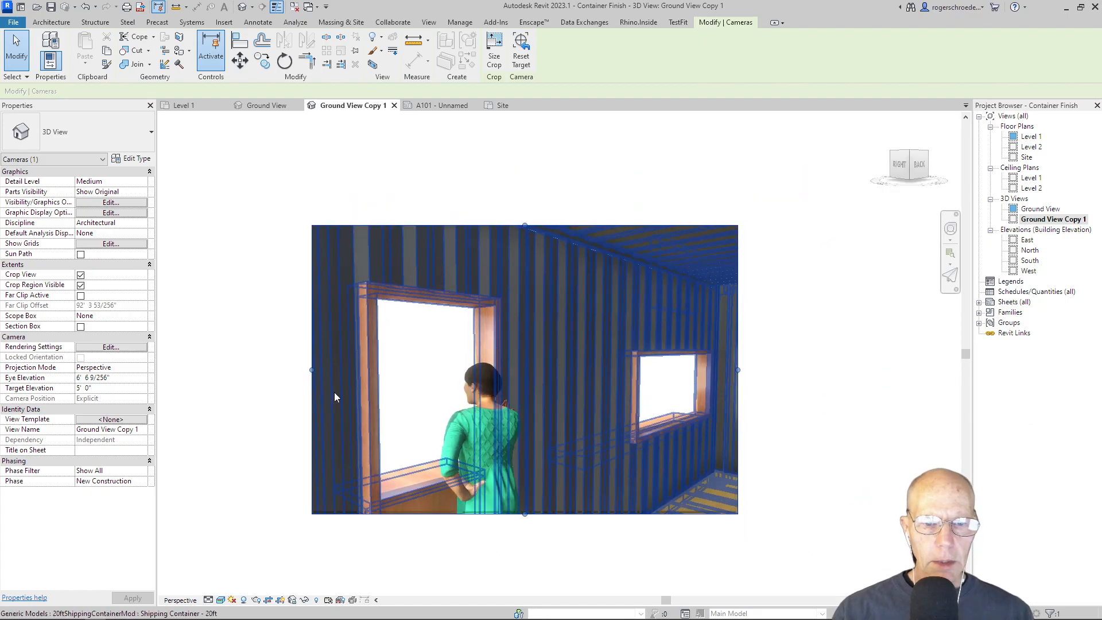
middle_click_drag(334, 392, 335, 339)
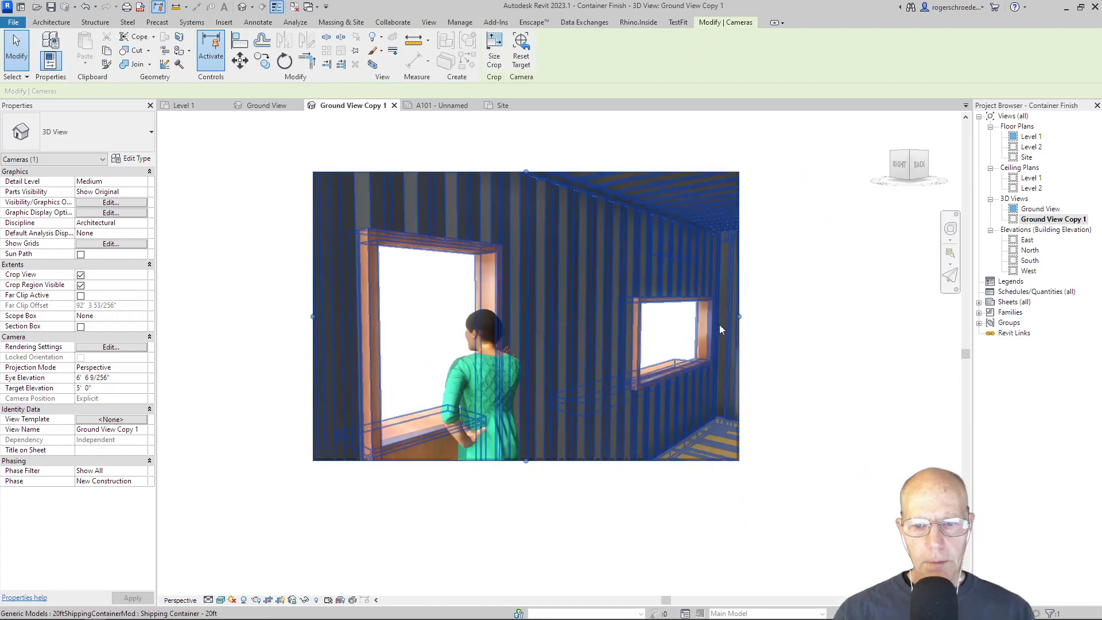
left_click_drag(739, 316, 866, 317)
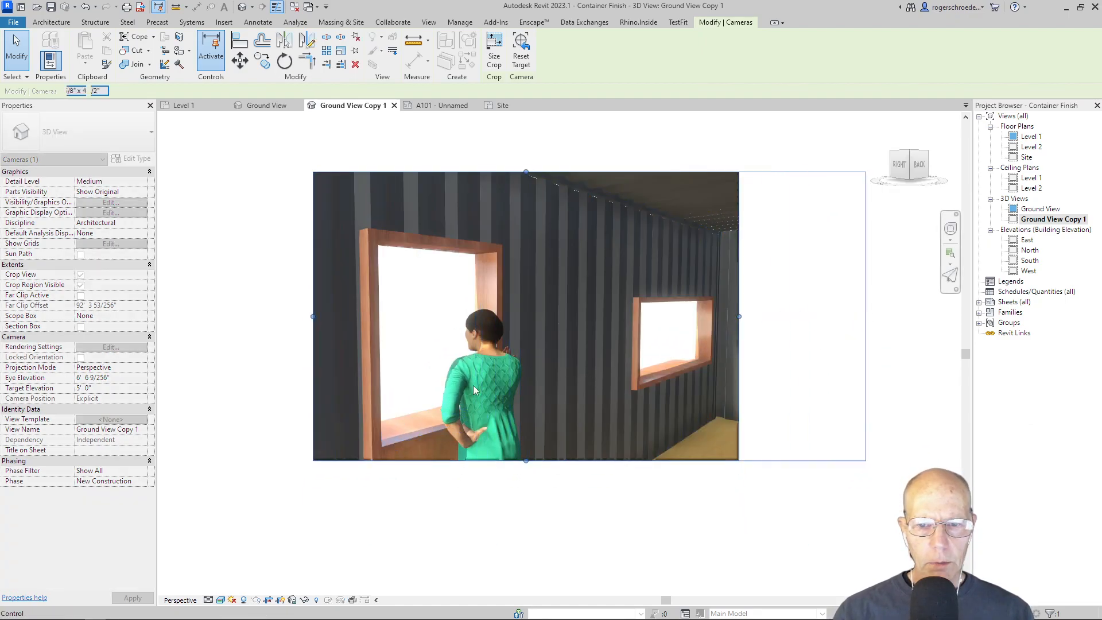
left_click_drag(312, 316, 254, 327)
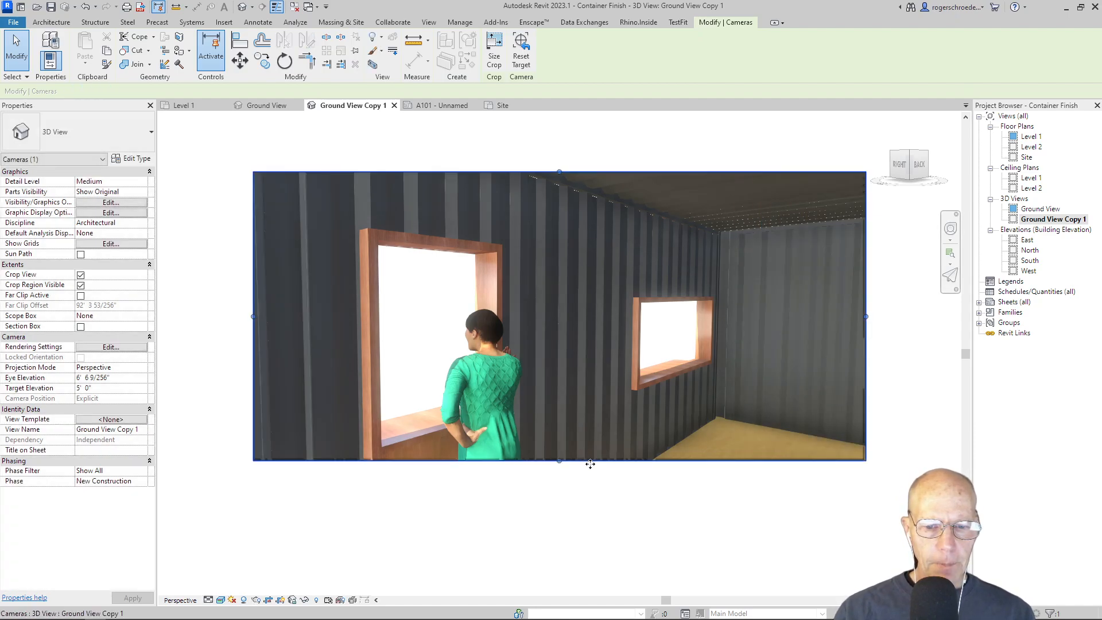
left_click_drag(560, 461, 589, 549)
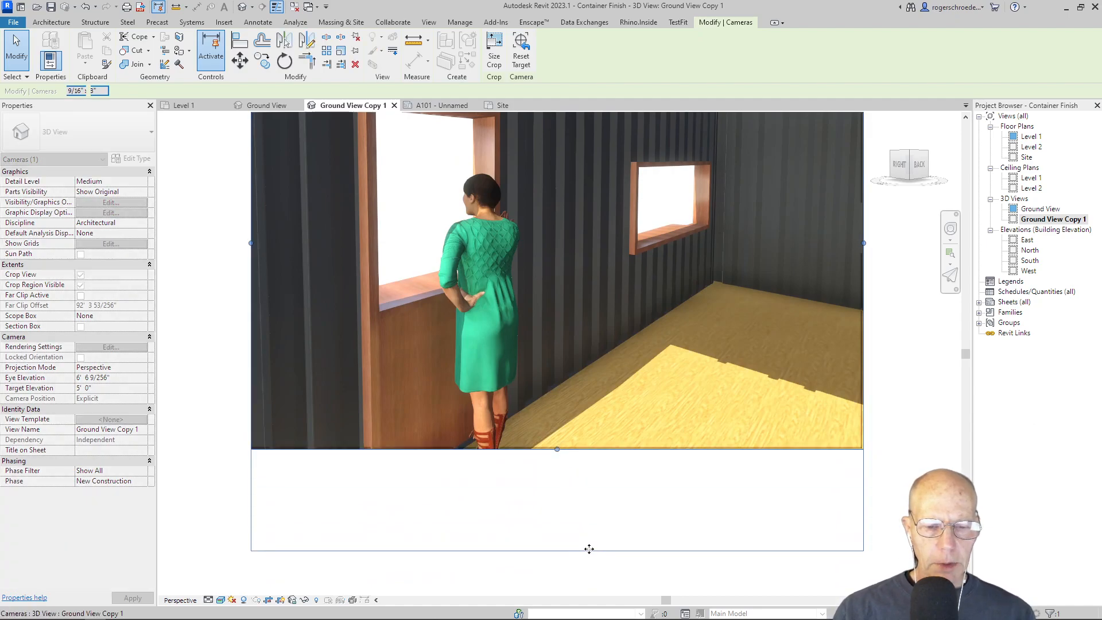
left_click(191, 438)
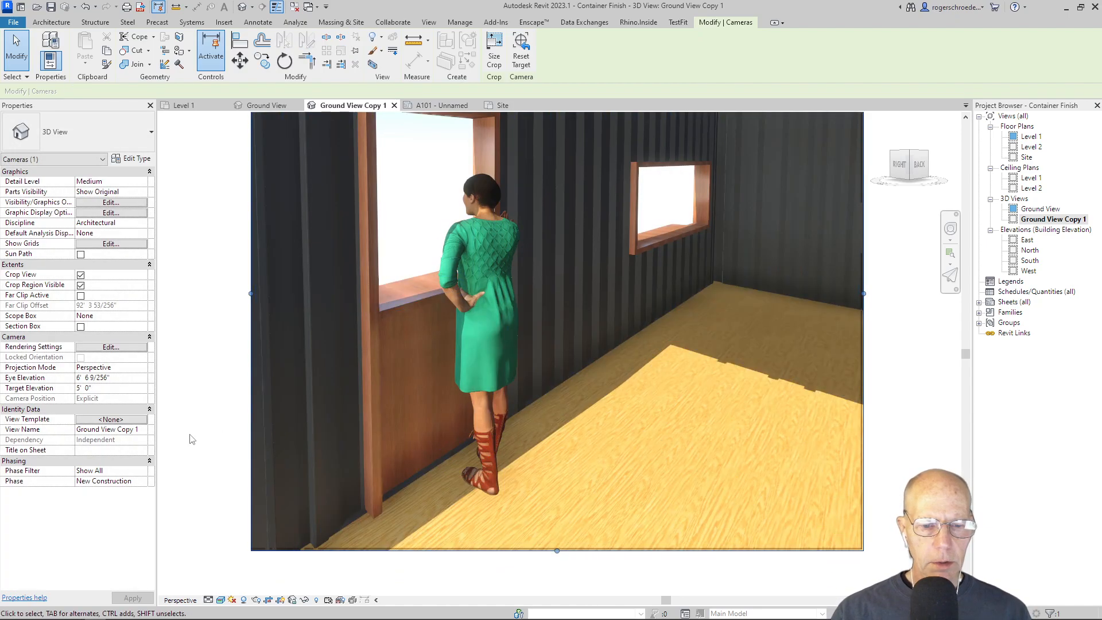
scroll(350, 449, "down", 4)
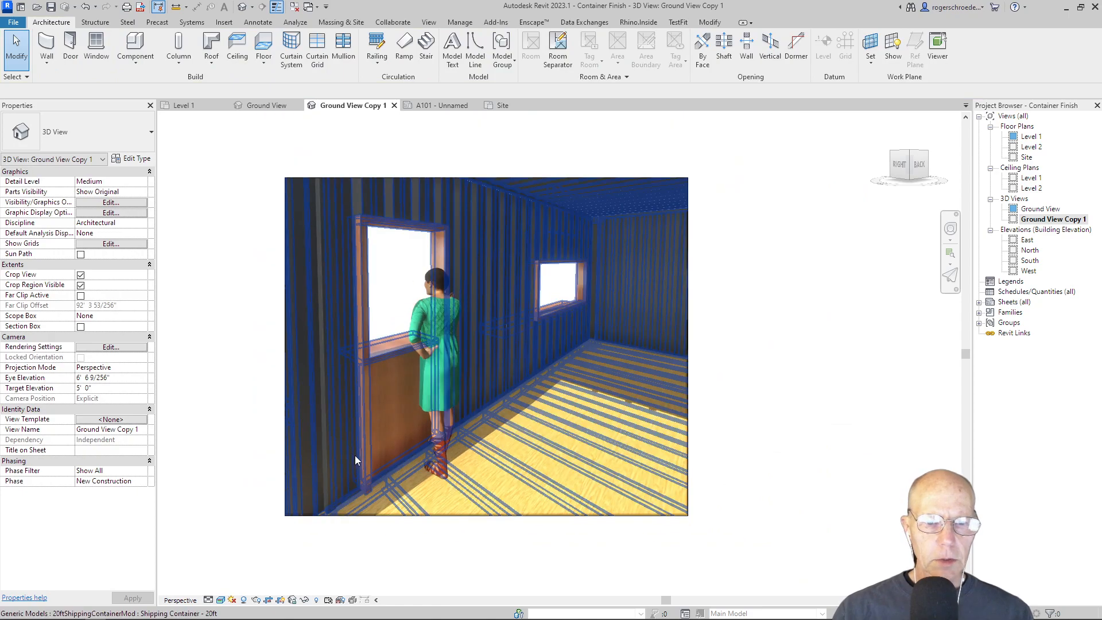
Rename the 3D view Ground View Copy 1 as Interior View
left_click(1029, 220)
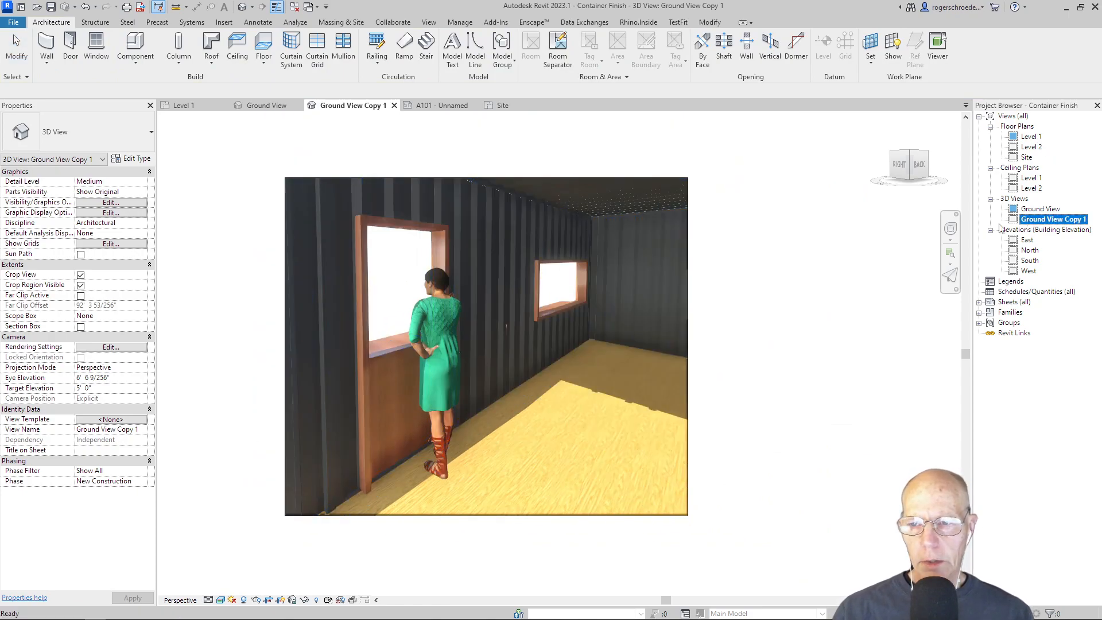
left_click(1044, 220)
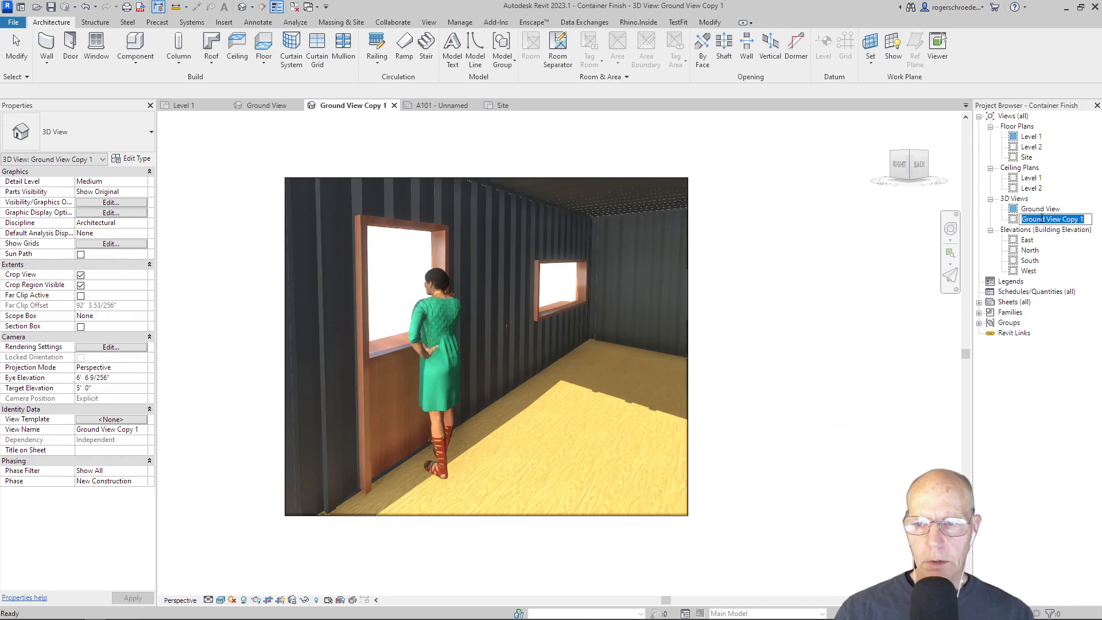
key("BackSpace")
type("Interior View")
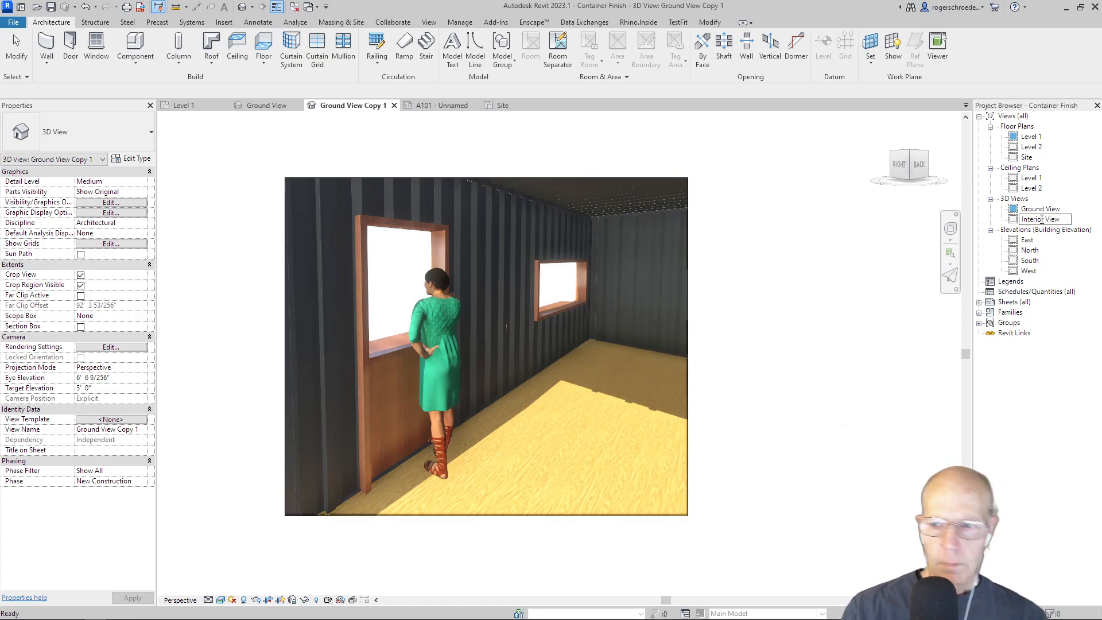
key("Return")
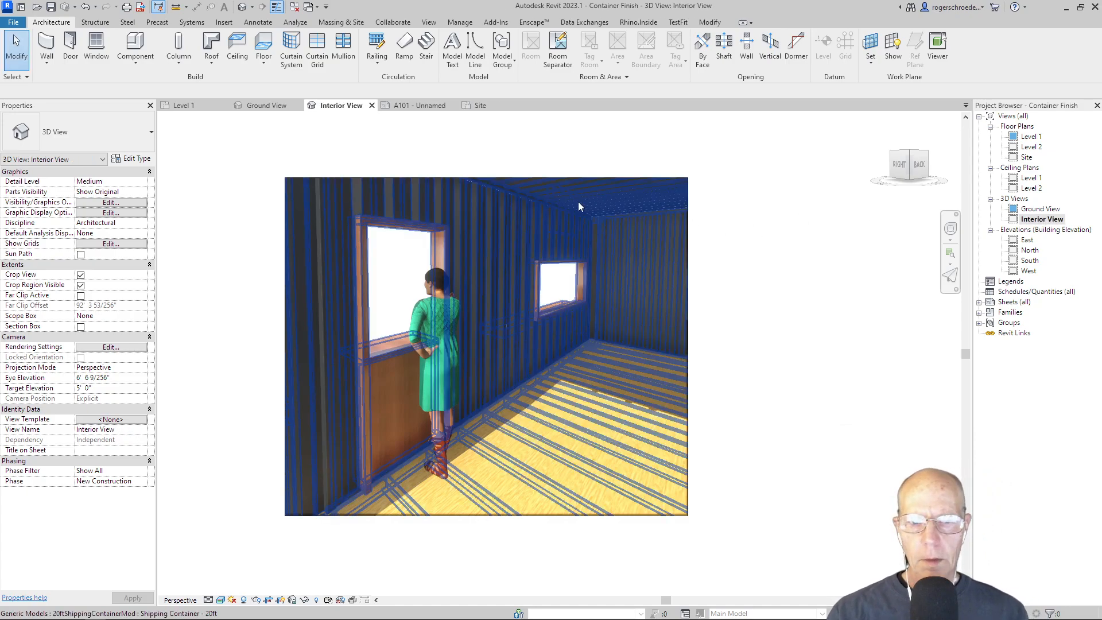
Place Interior View on sheet A101 below the Level 1 plan, aligned with the plan's title line
left_click(404, 107)
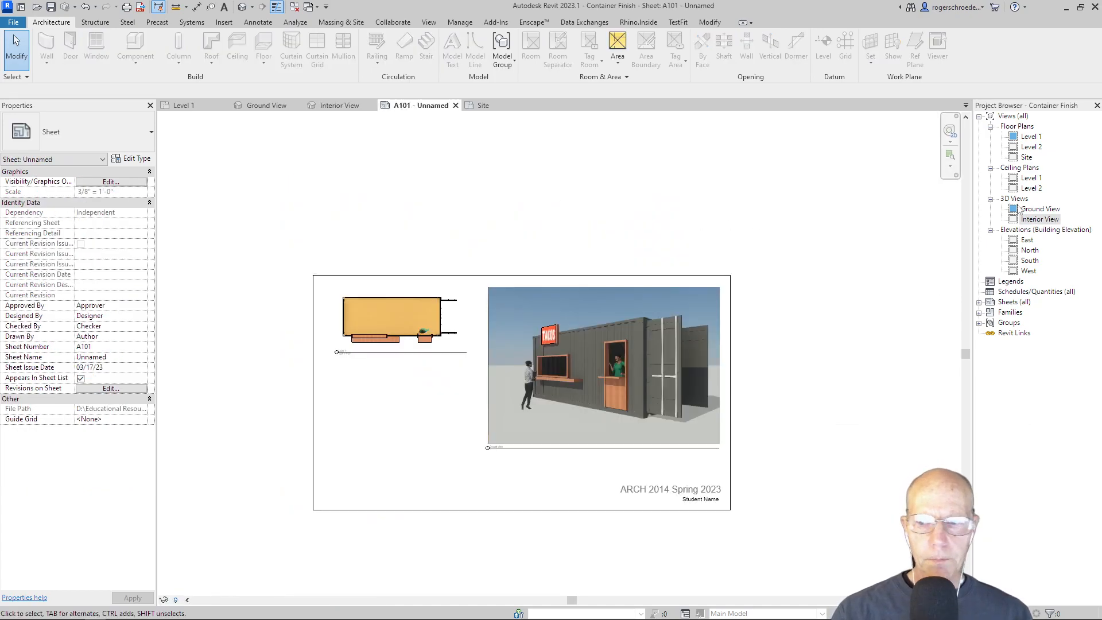
left_click_drag(1039, 222, 413, 459)
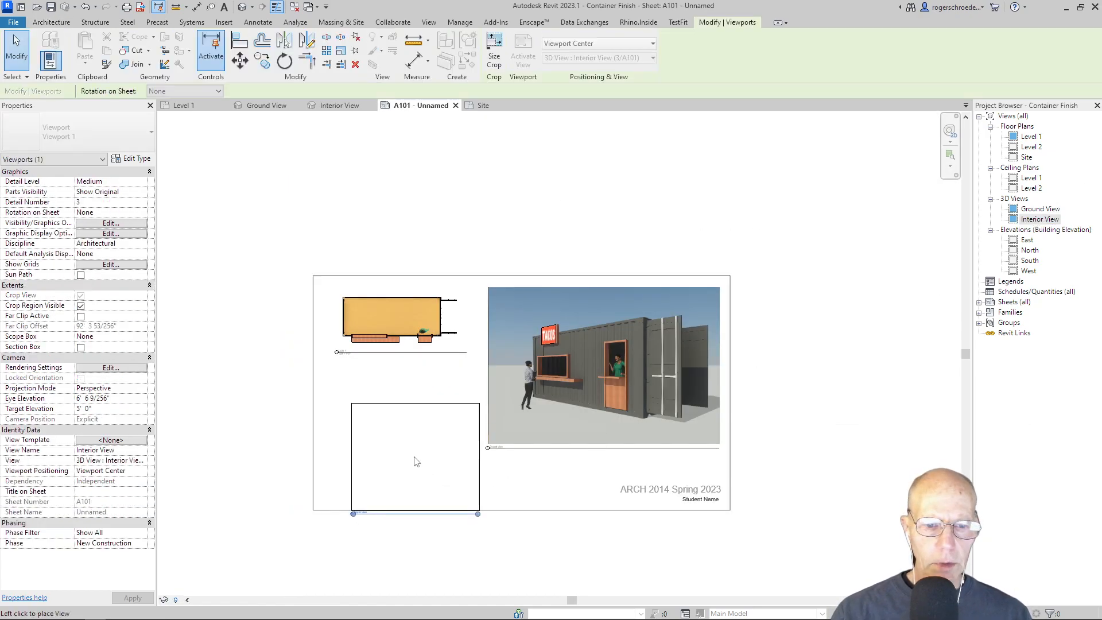
left_click(399, 431)
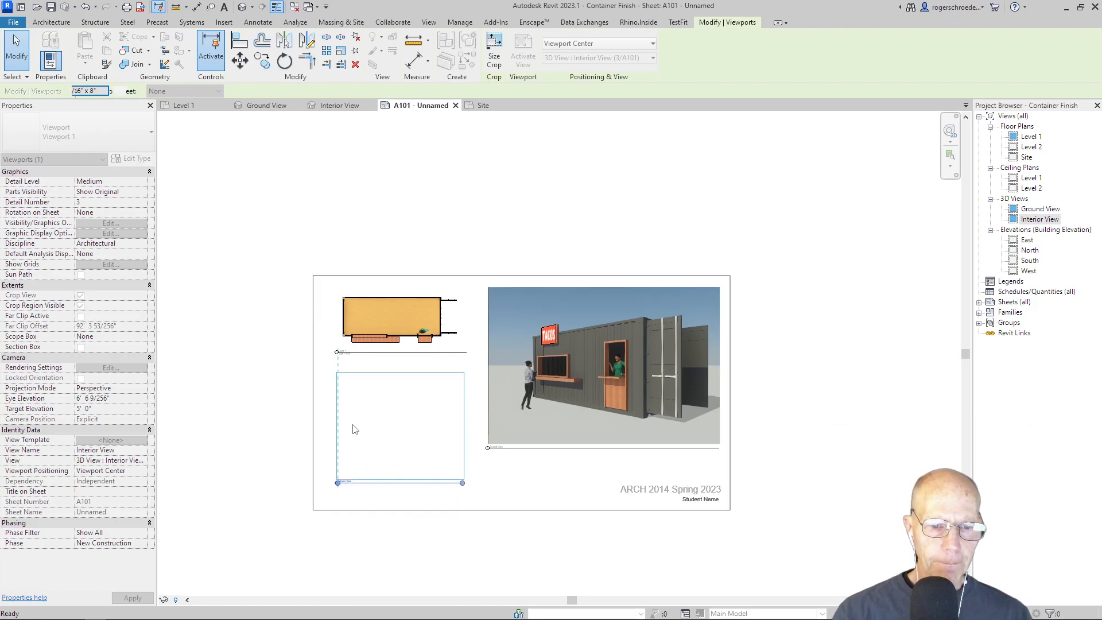
left_click(255, 402)
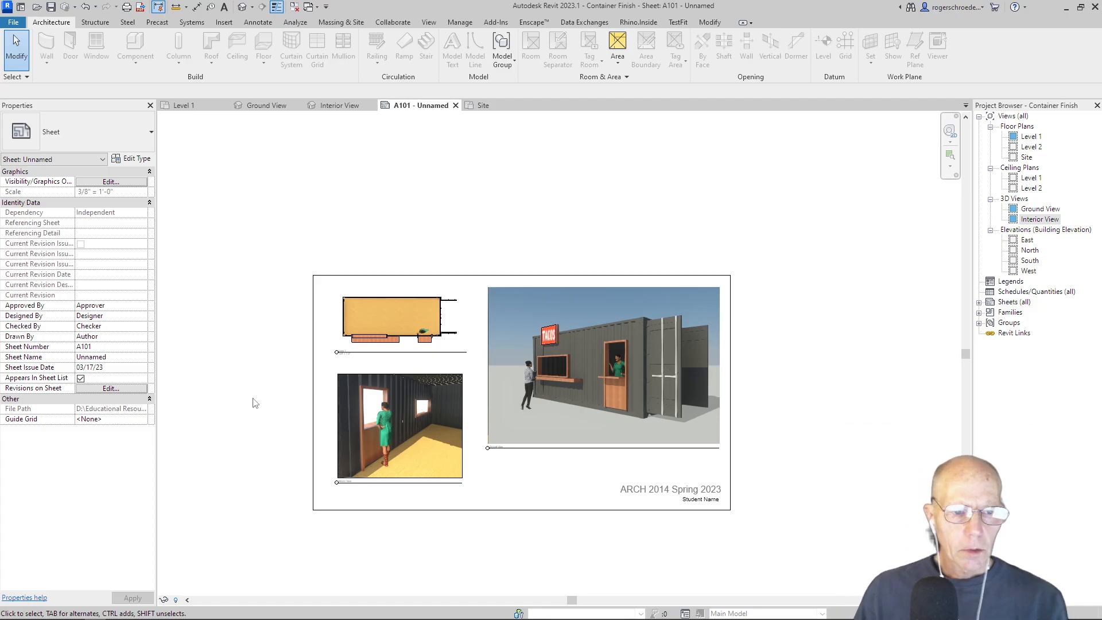
Turn off Crop Region Visible for the Interior View viewport on the sheet
left_click(315, 398)
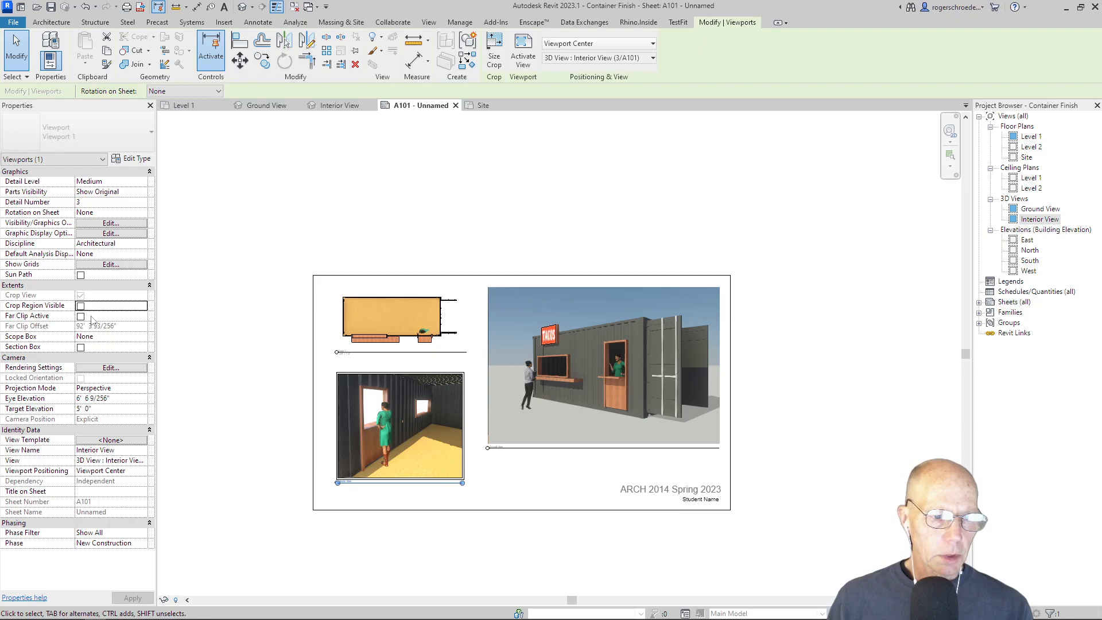
left_click(172, 381)
key("a")
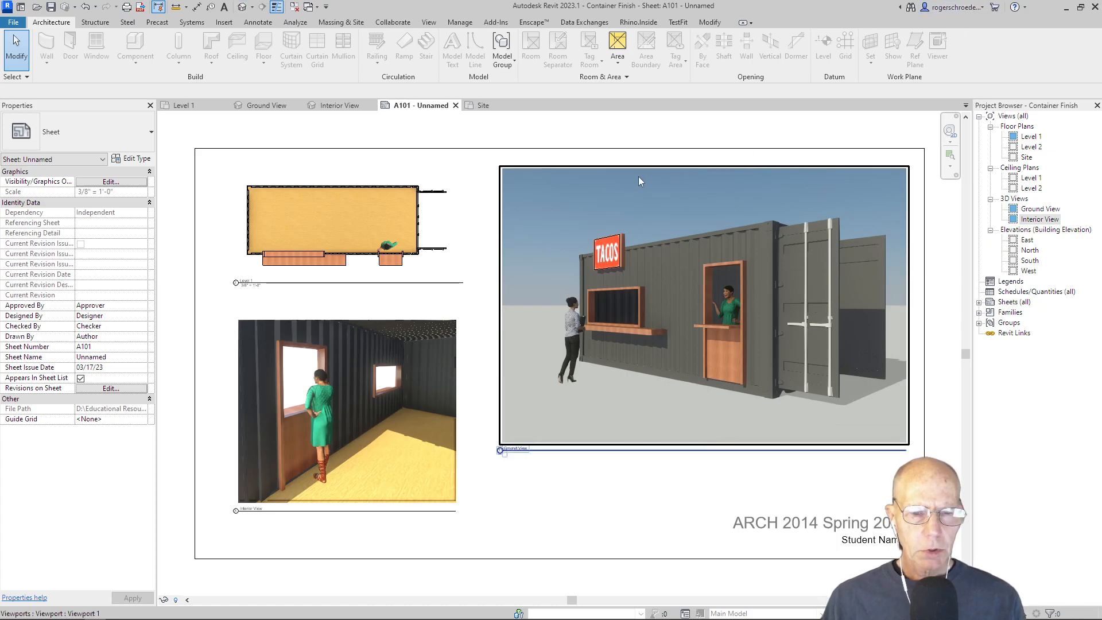
left_click(392, 433)
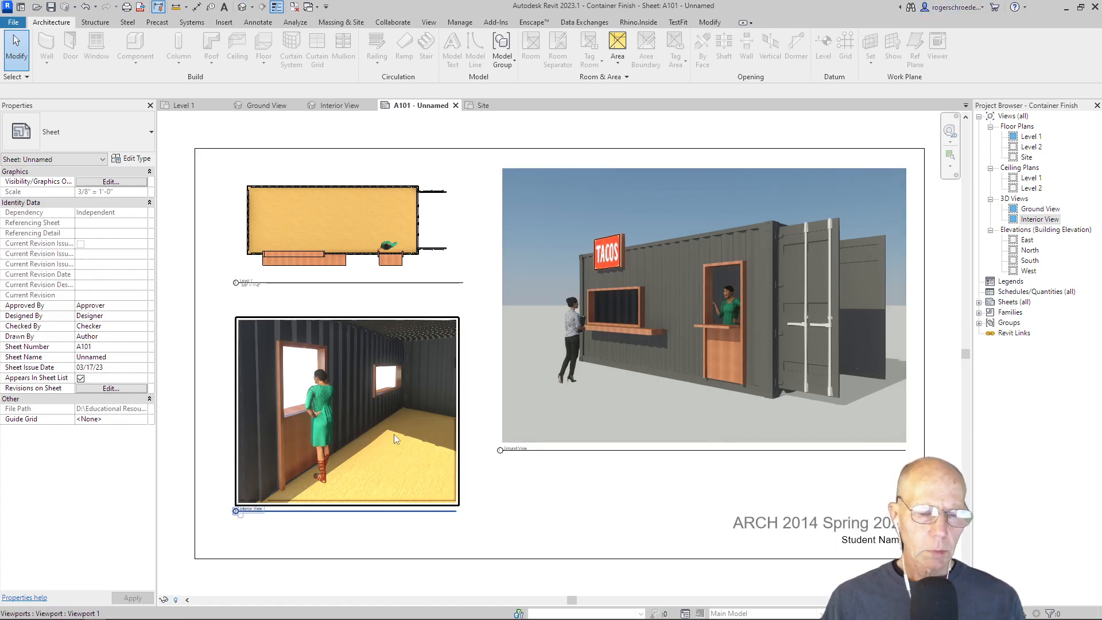